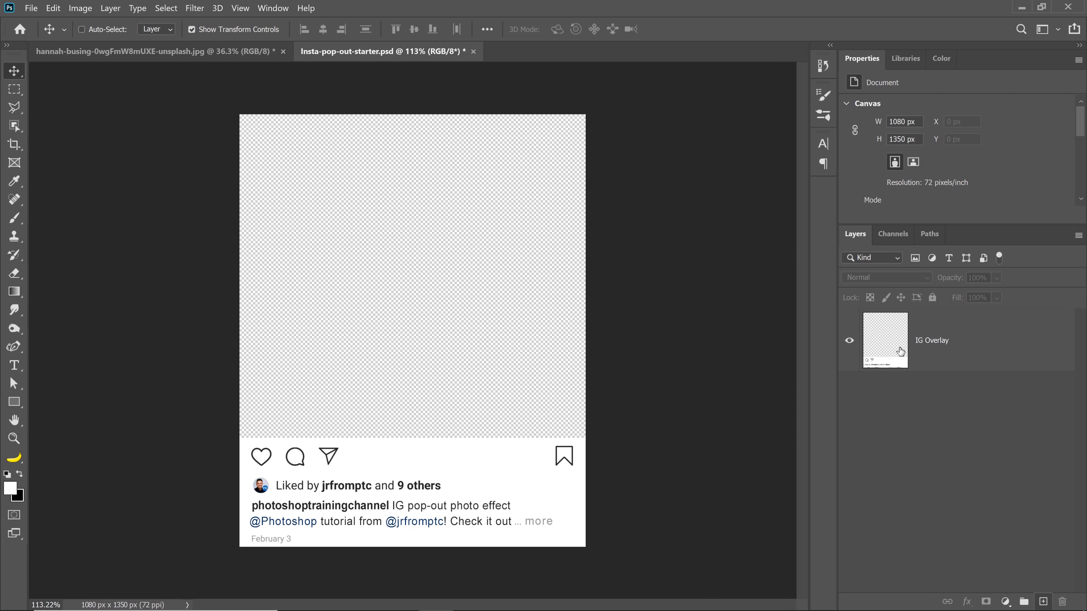
Step: Copy the photo of the jumping woman from its own document into the Insta-pop-out-starter.psd template
{"action": "left_click", "coordinate": [966, 358]}
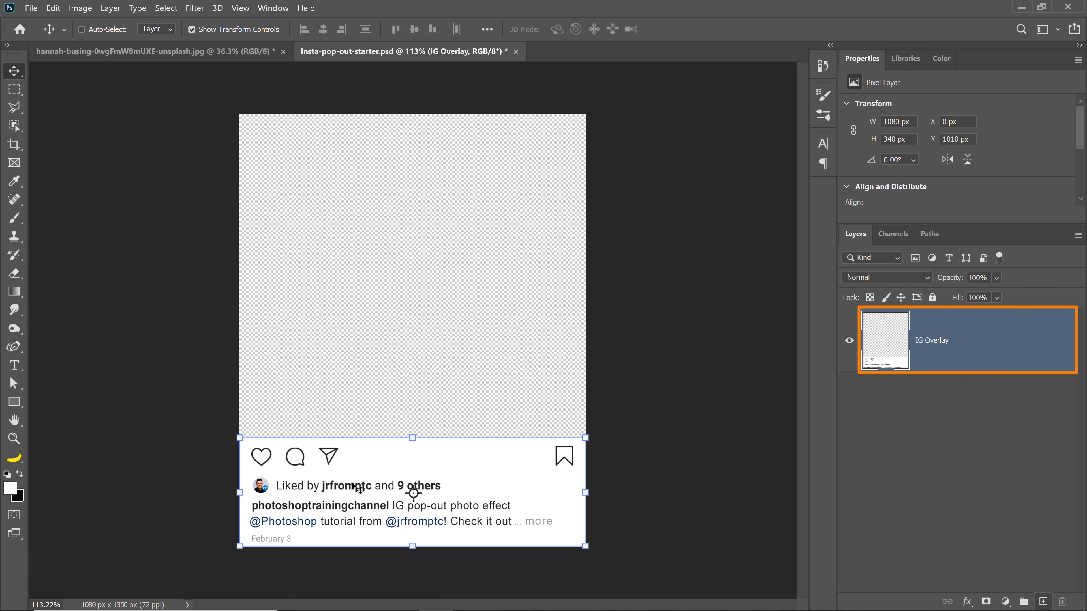
{"action": "left_click", "coordinate": [916, 473]}
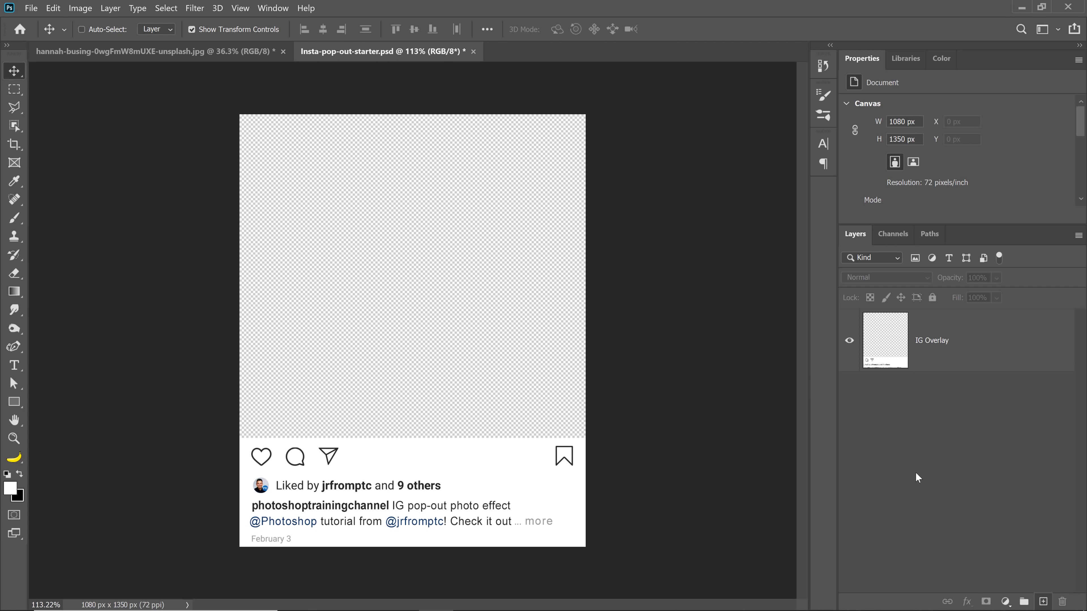
{"action": "left_click", "coordinate": [178, 53]}
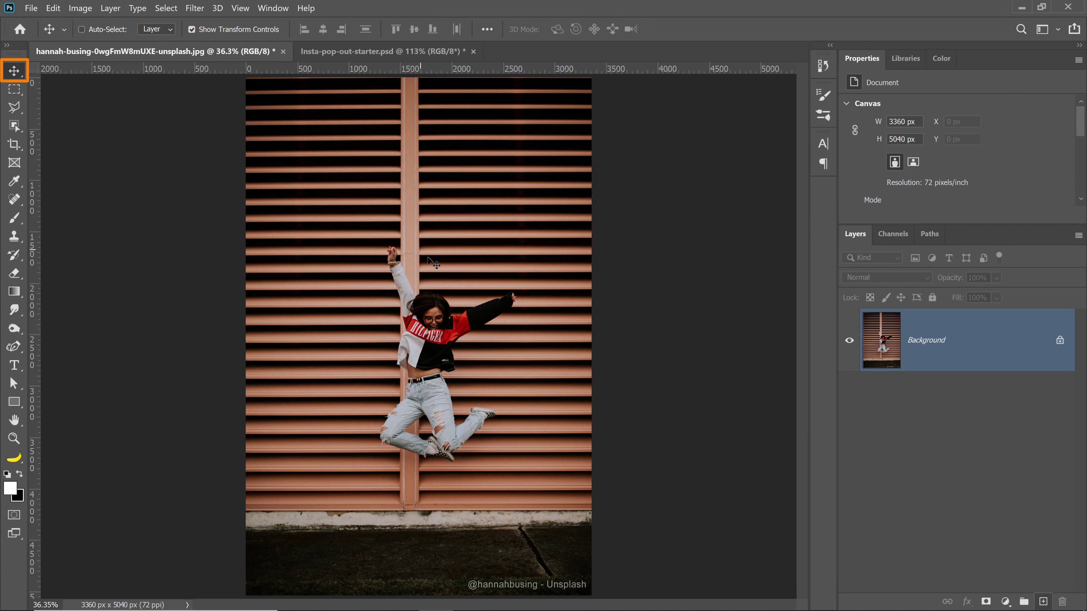
{"action": "left_click_drag", "start_coordinate": [452, 302], "coordinate": [409, 280]}
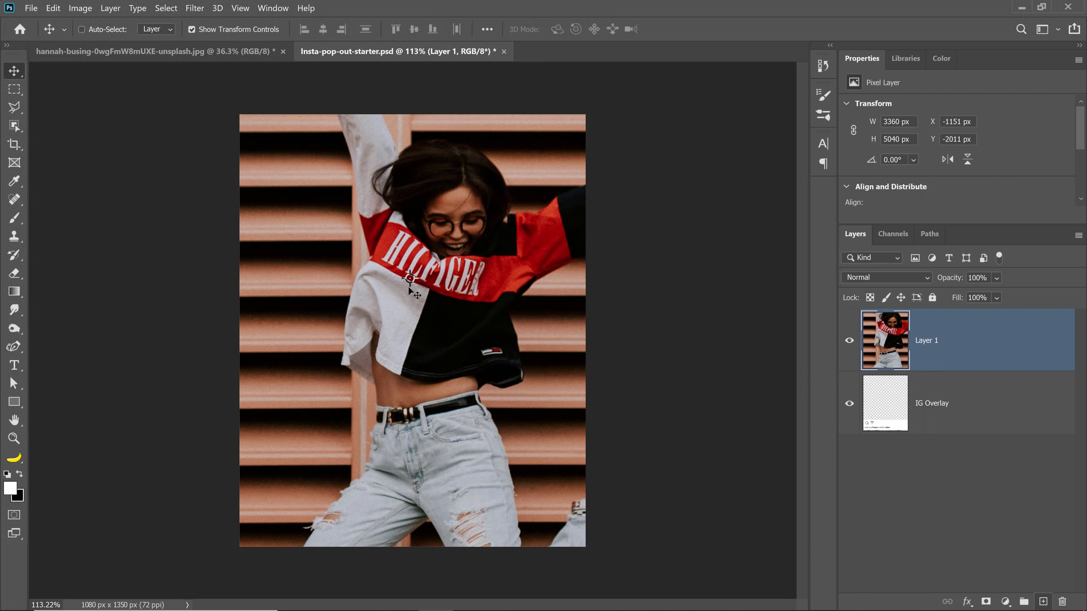
Step: Rename the newly added photo layer as Outside
{"action": "double_click", "coordinate": [931, 349]}
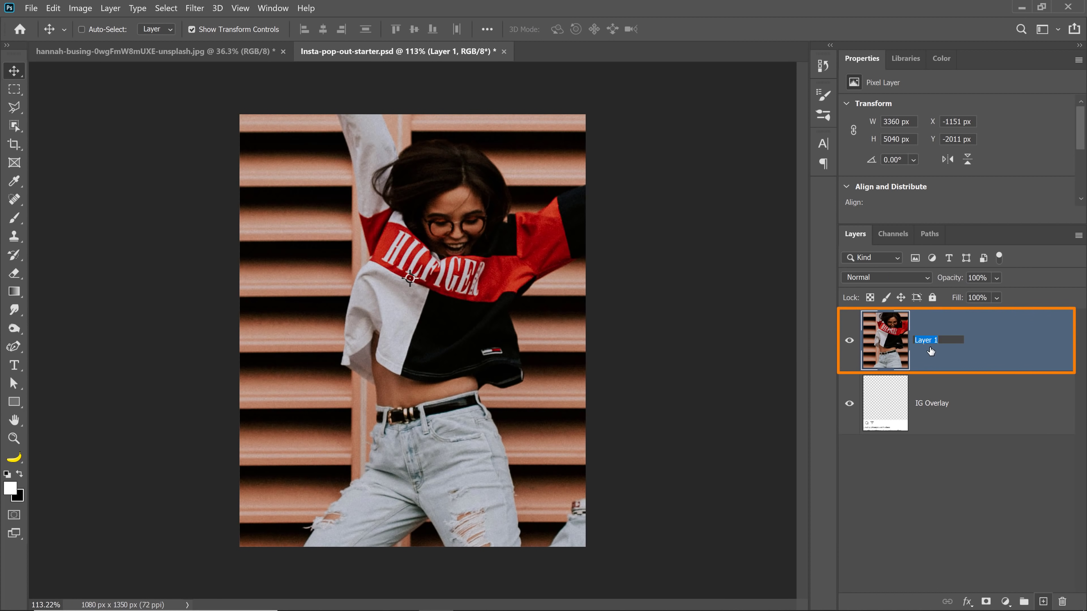
{"action": "type", "text": "Outside"}
{"action": "key", "text": "Return"}
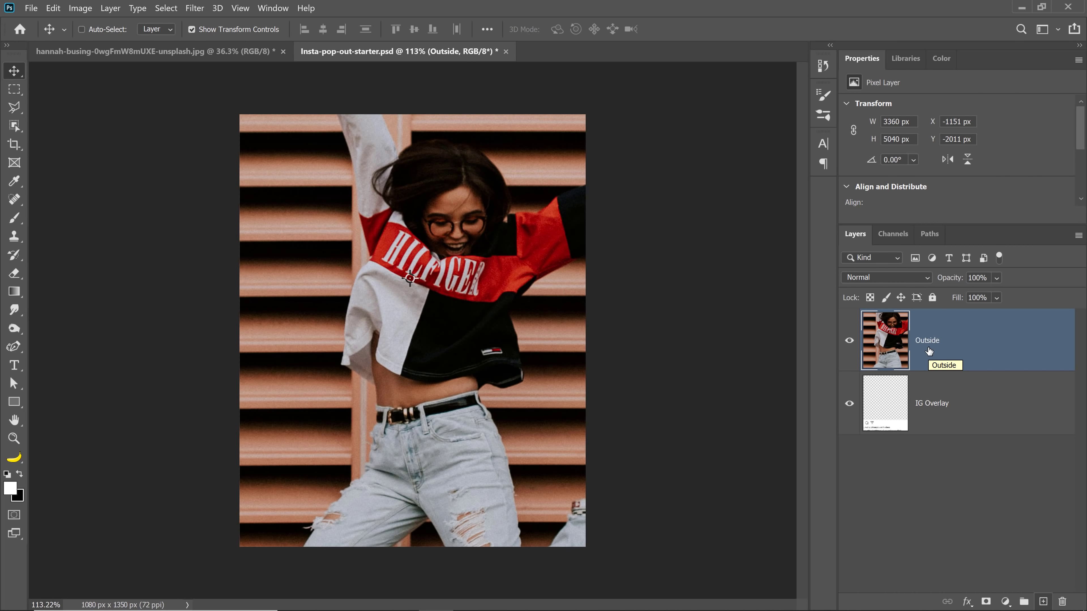
Step: Duplicate the Outside layer under the name Inside and place the copy beneath the IG Overlay layer
{"action": "key", "text": "ctrl+j"}
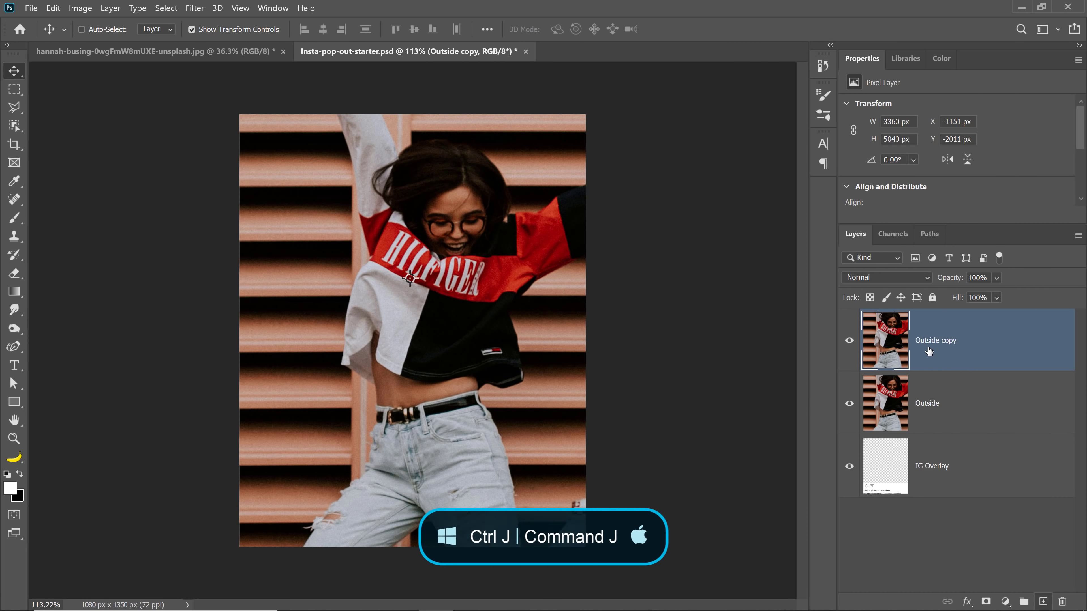
{"action": "double_click", "coordinate": [937, 340]}
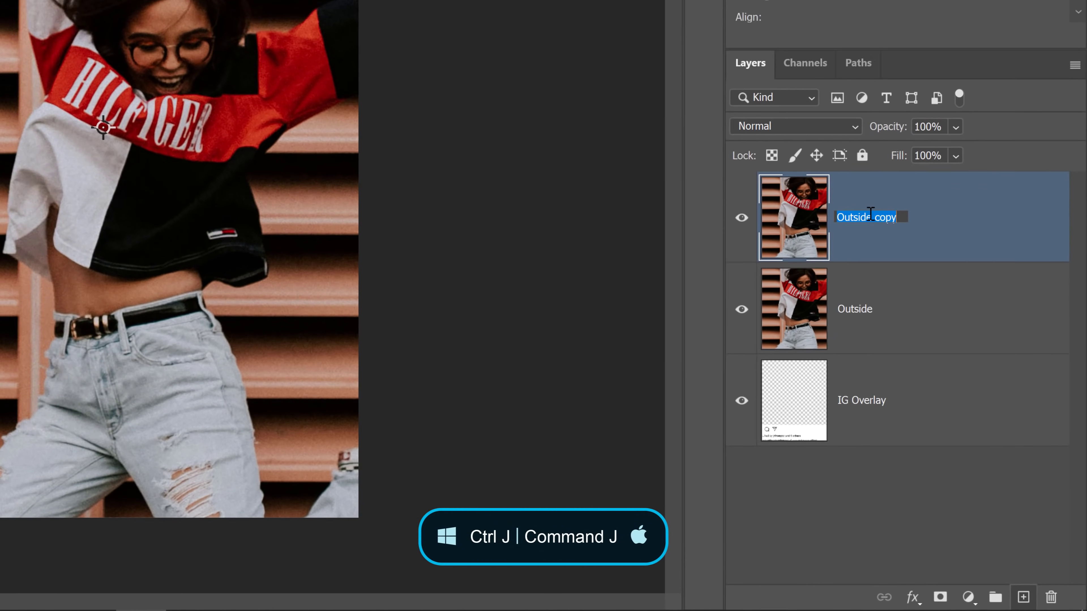
{"action": "type", "text": "Inside"}
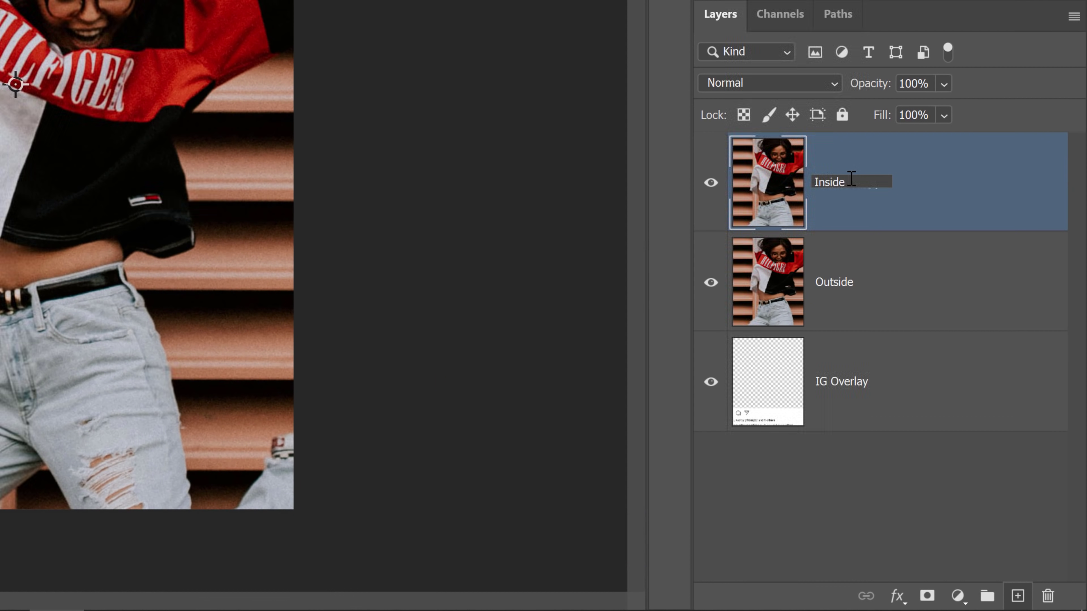
{"action": "key", "text": "Return"}
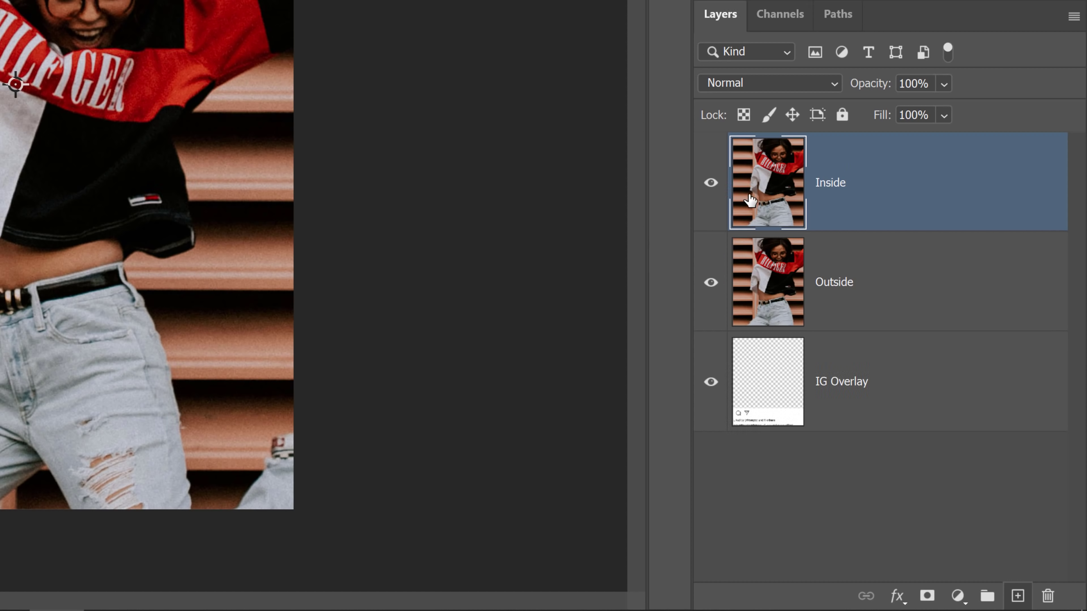
{"action": "left_click_drag", "start_coordinate": [776, 177], "coordinate": [788, 468]}
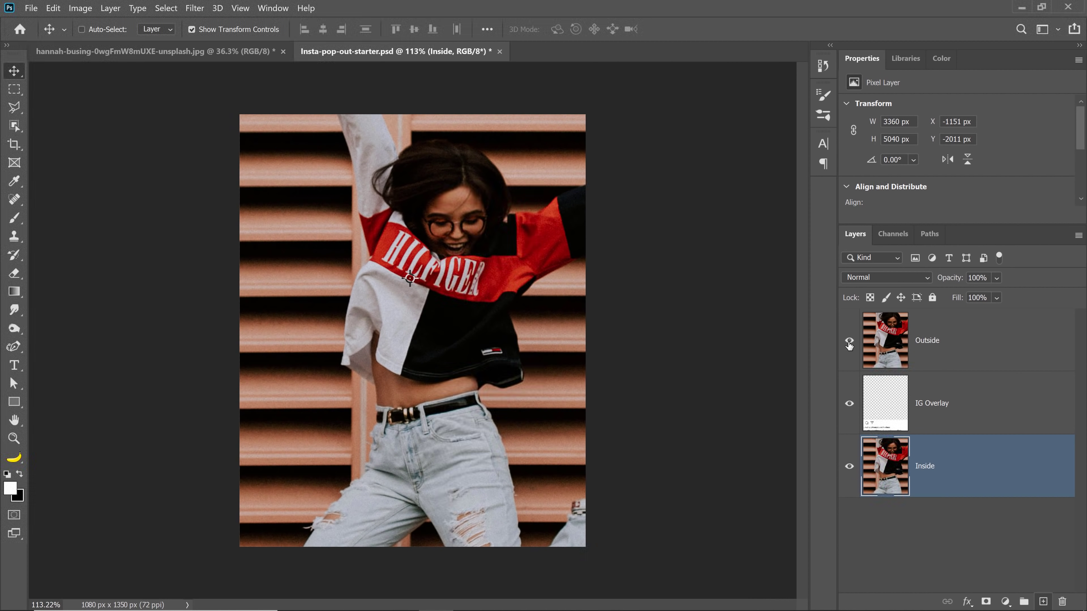
Step: Toggle the visibility of the Outside and Inside layers to compare how each one sits relative to the Instagram overlay
{"action": "left_click", "coordinate": [850, 343]}
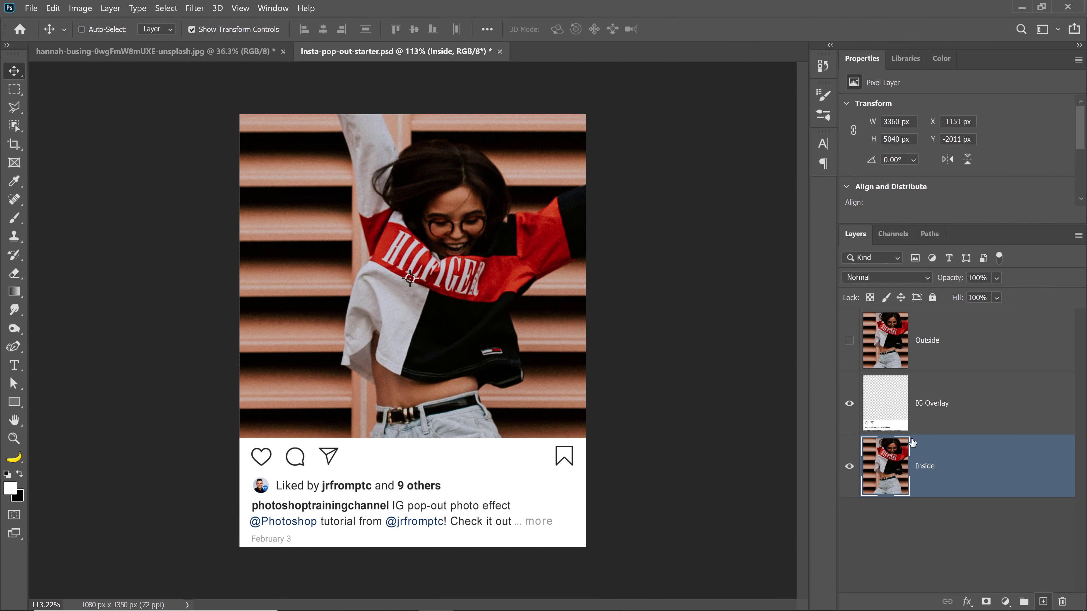
{"action": "left_click", "coordinate": [850, 467]}
{"action": "left_click", "coordinate": [850, 467]}
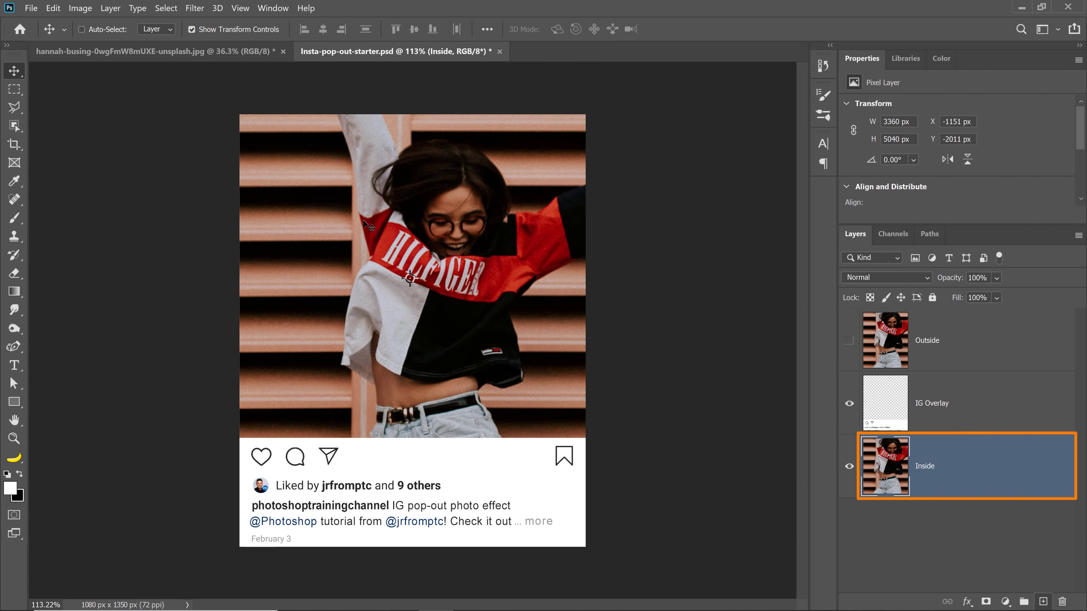
{"action": "left_click", "coordinate": [850, 340]}
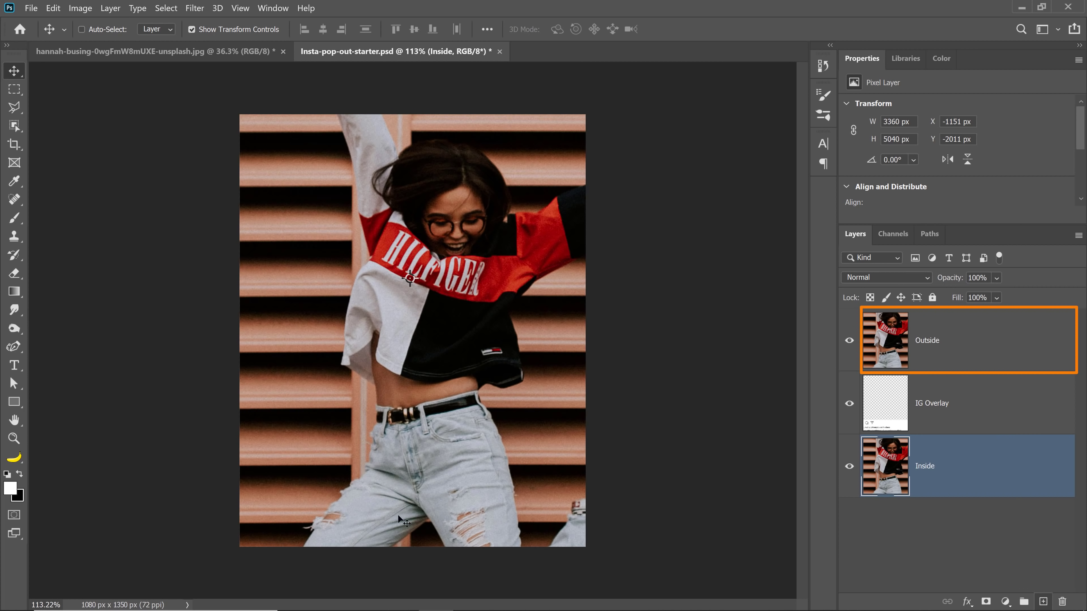
{"action": "left_click", "coordinate": [848, 343]}
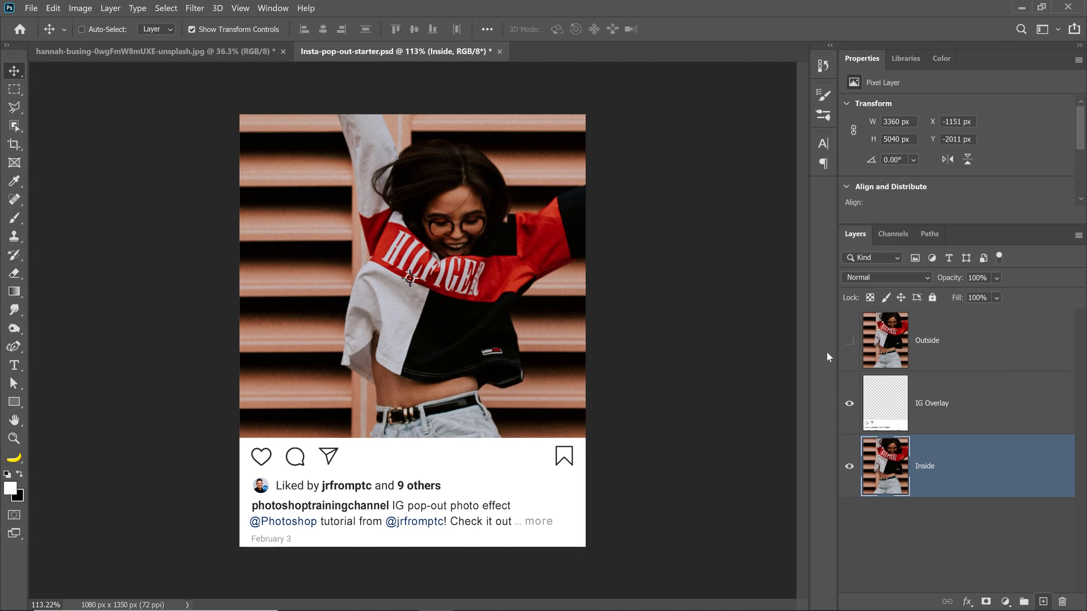
{"action": "left_click", "coordinate": [849, 341]}
Step: Link the Outside and Inside layers and shift the linked photos toward the left of the canvas
{"action": "left_click", "coordinate": [948, 353]}
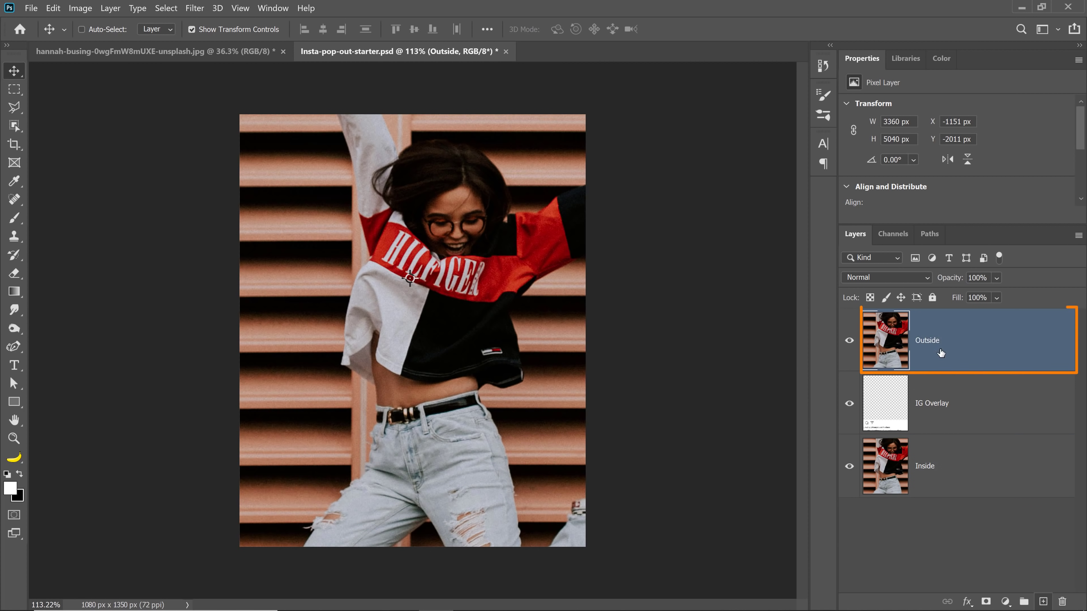
{"action": "key", "text": "ctrl"}
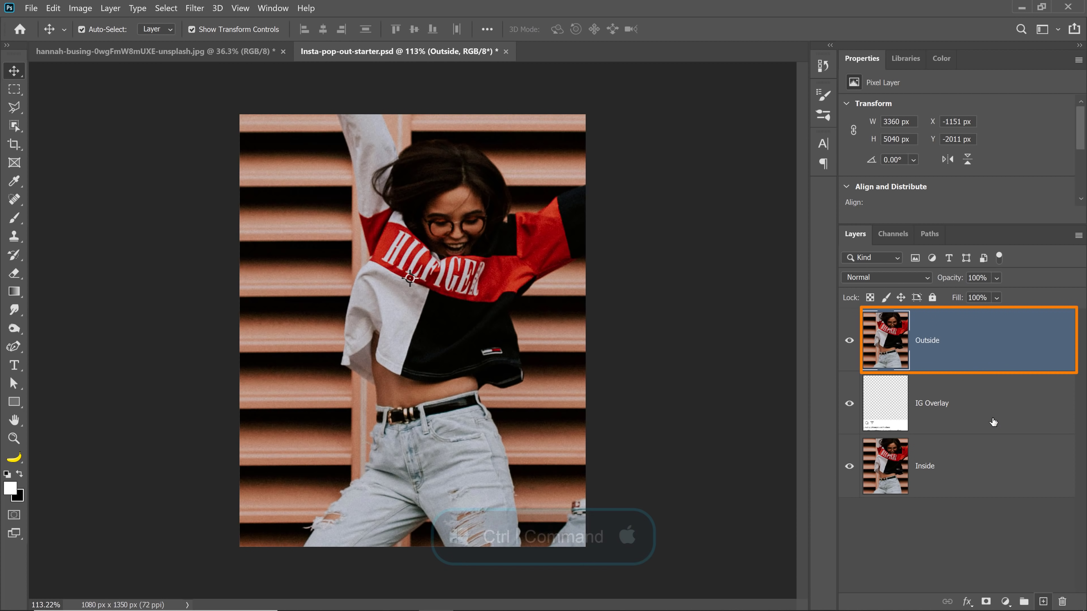
{"action": "left_click", "coordinate": [1003, 479], "text": "ctrl"}
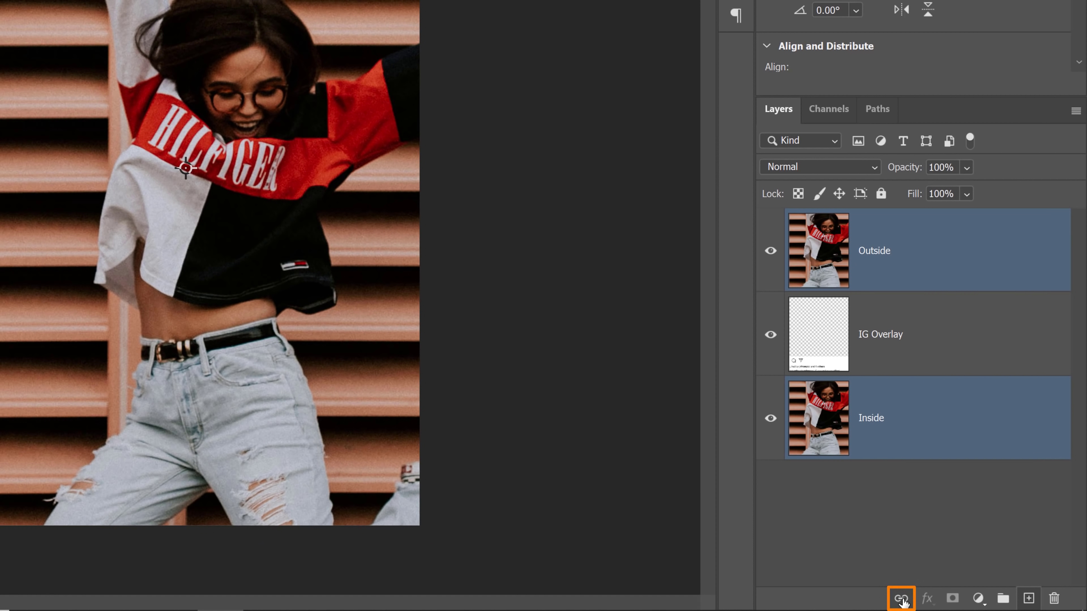
{"action": "left_click", "coordinate": [901, 599]}
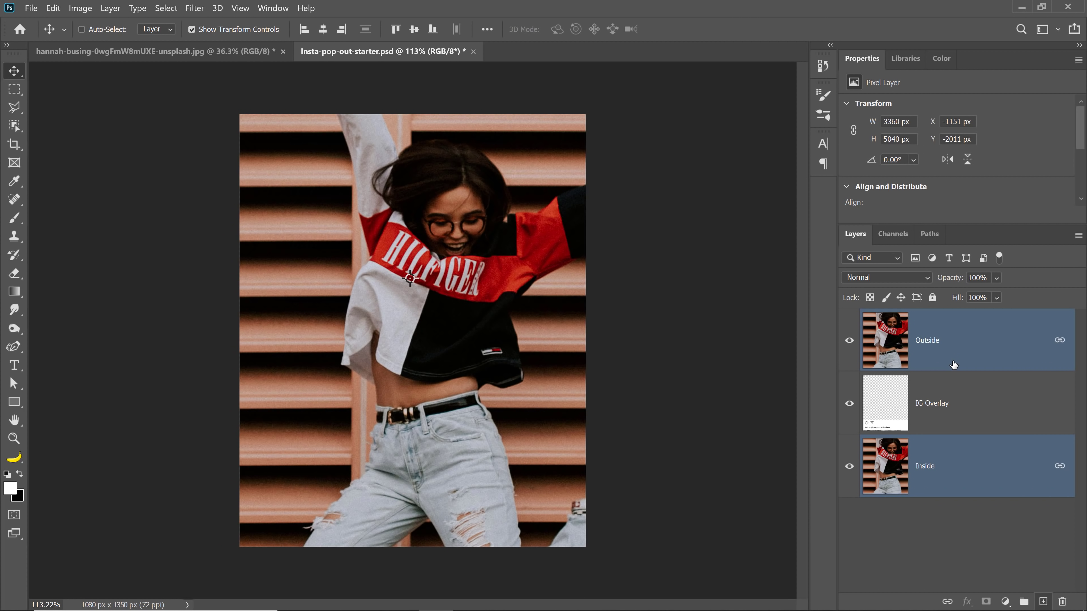
{"action": "left_click", "coordinate": [954, 365]}
{"action": "left_click_drag", "start_coordinate": [591, 335], "coordinate": [454, 316]}
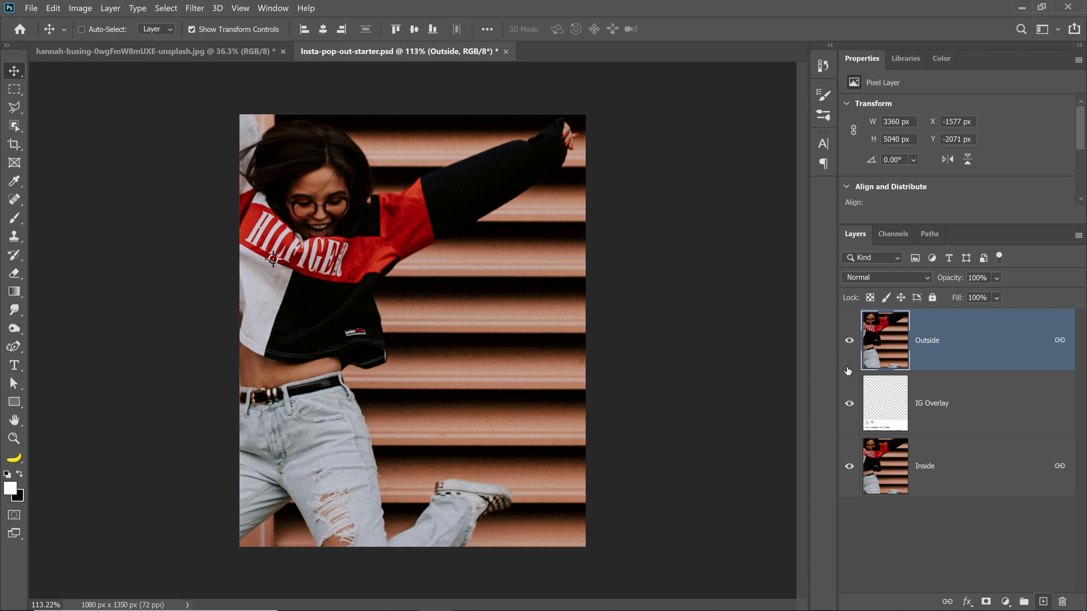
Step: Hide the Outside layer and display the rulers around the document
{"action": "left_click", "coordinate": [848, 347]}
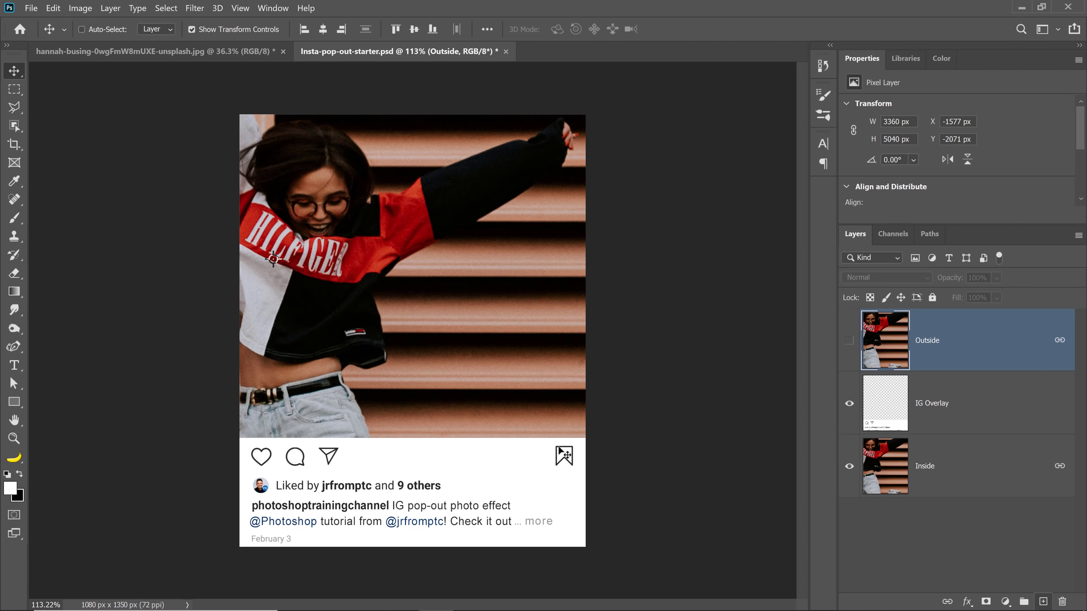
{"action": "key", "text": "ctrl+r"}
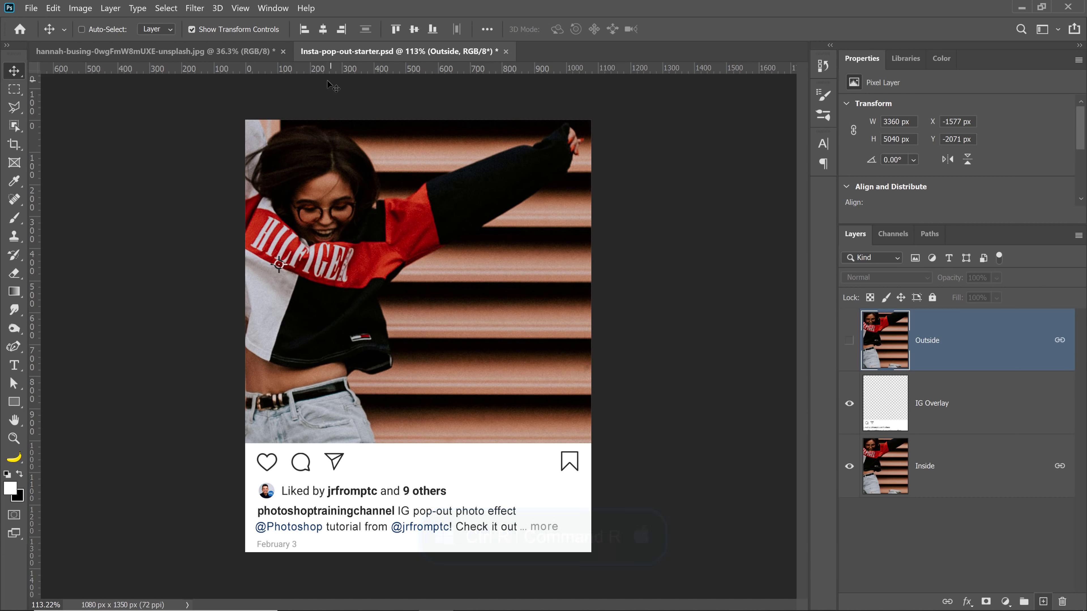
{"action": "left_click", "coordinate": [240, 8]}
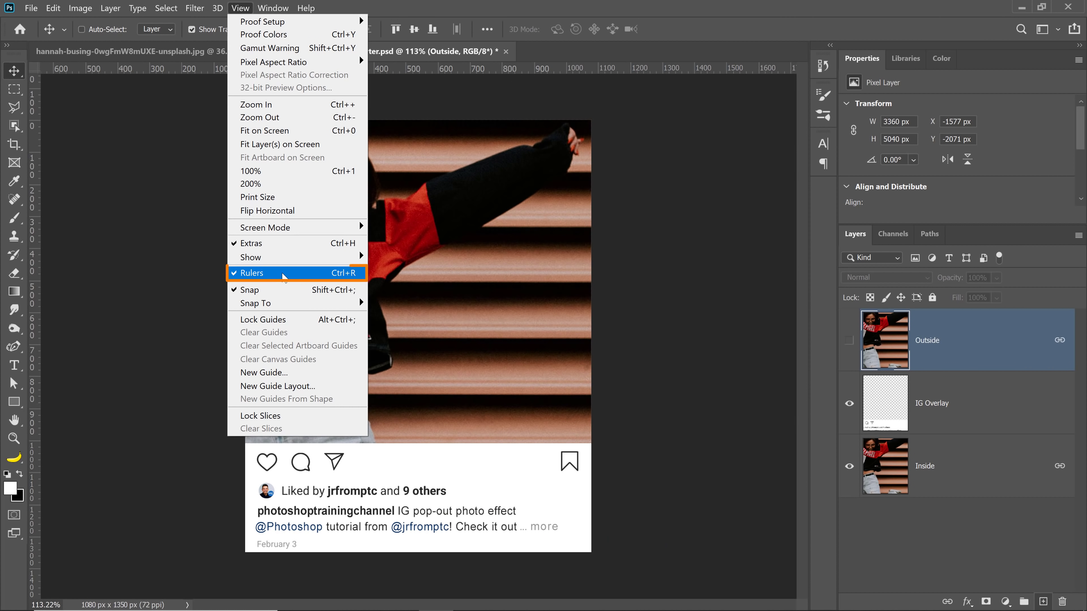
{"action": "left_click", "coordinate": [445, 266]}
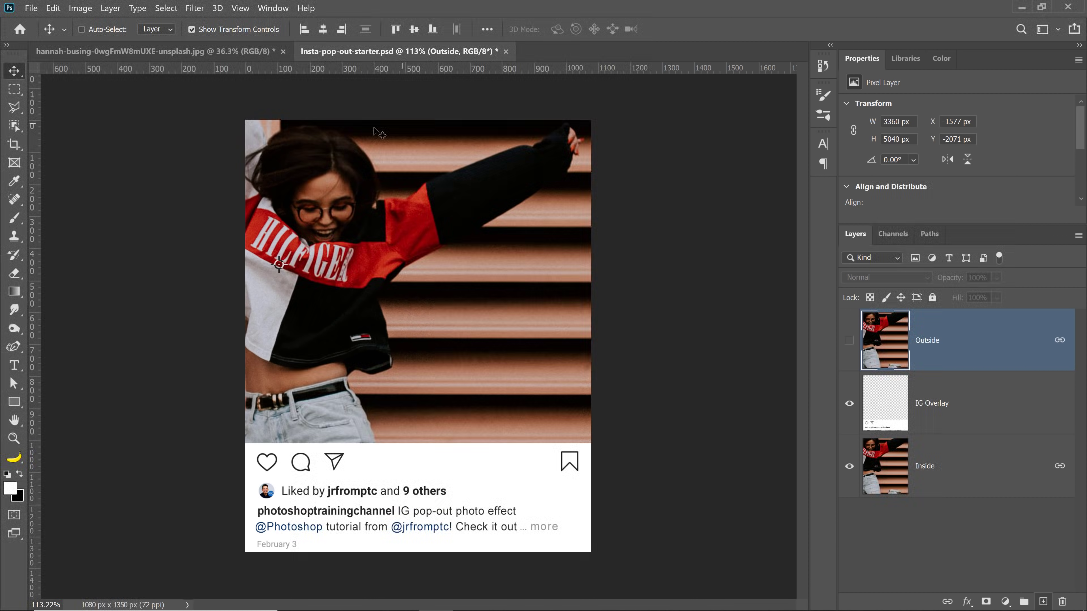
Step: Place a horizontal guide along the upper edge of the white Instagram overlay
{"action": "left_click_drag", "start_coordinate": [37, 201], "coordinate": [35, 277]}
{"action": "left_click_drag", "start_coordinate": [237, 66], "coordinate": [214, 52]}
{"action": "left_click_drag", "start_coordinate": [32, 157], "coordinate": [463, 445]}
{"action": "key", "text": "alt"}
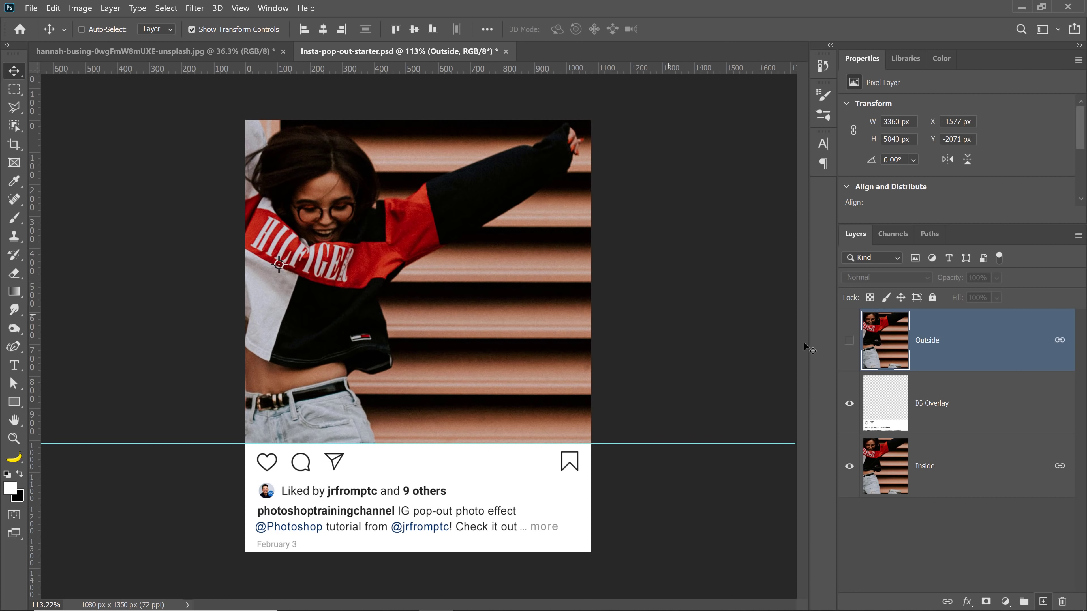
Step: Show the Outside layer and scale the linked photos to about 56%, positioning the whole jumping woman inside the canvas with her legs across the guide
{"action": "left_click", "coordinate": [849, 340]}
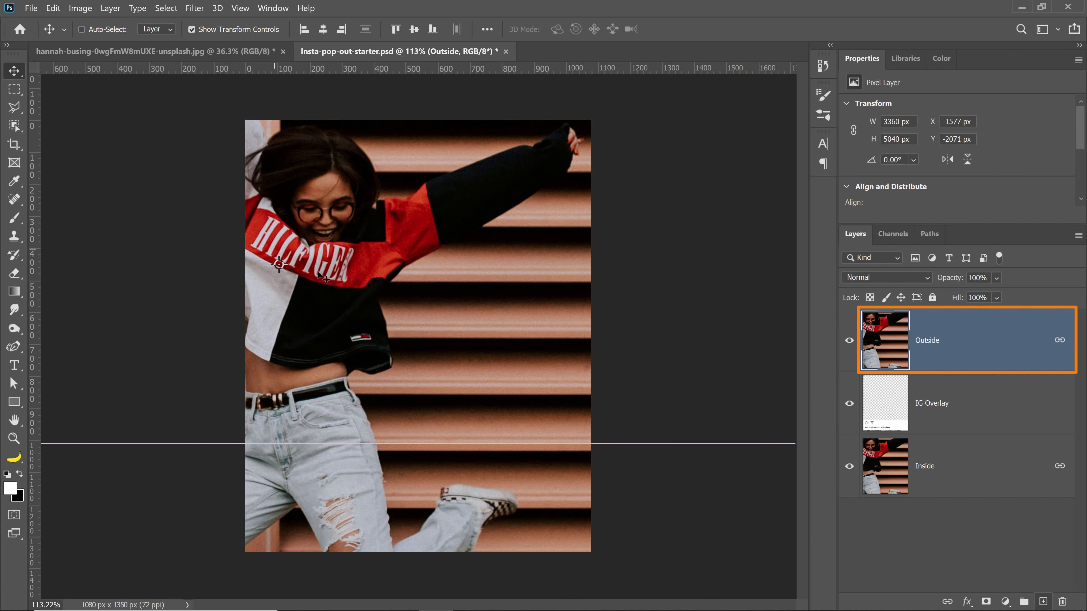
{"action": "left_click_drag", "start_coordinate": [343, 285], "coordinate": [492, 211]}
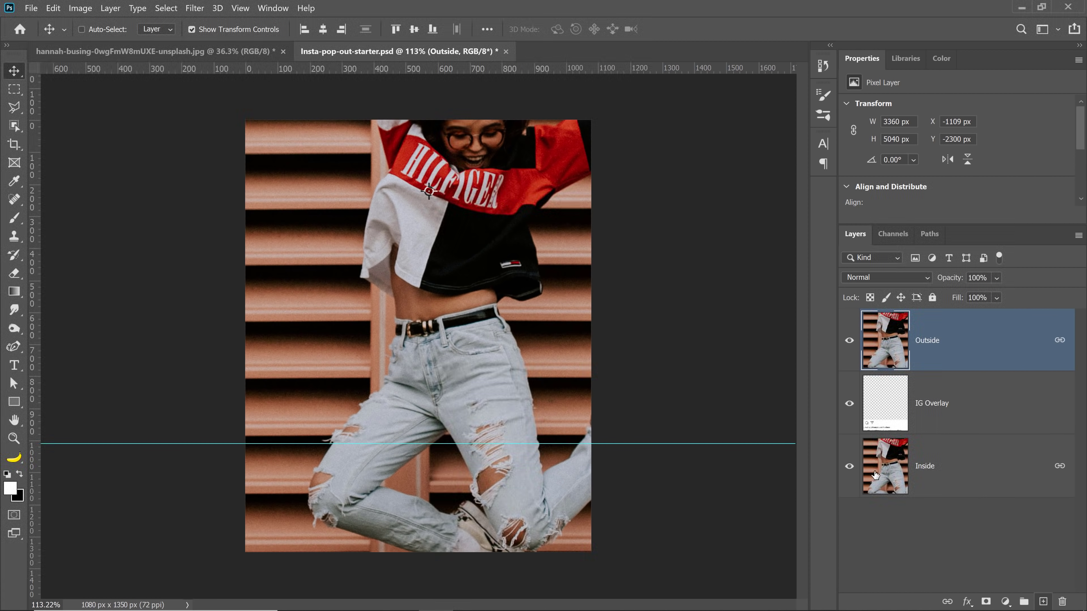
{"action": "key", "text": "ctrl+t"}
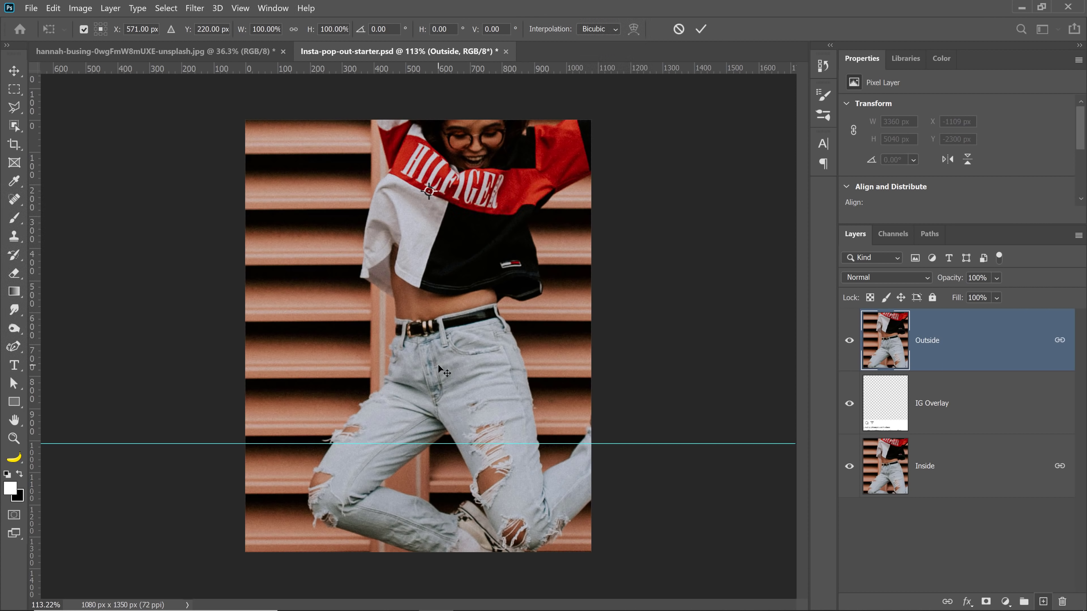
{"action": "key", "text": "ctrl+0"}
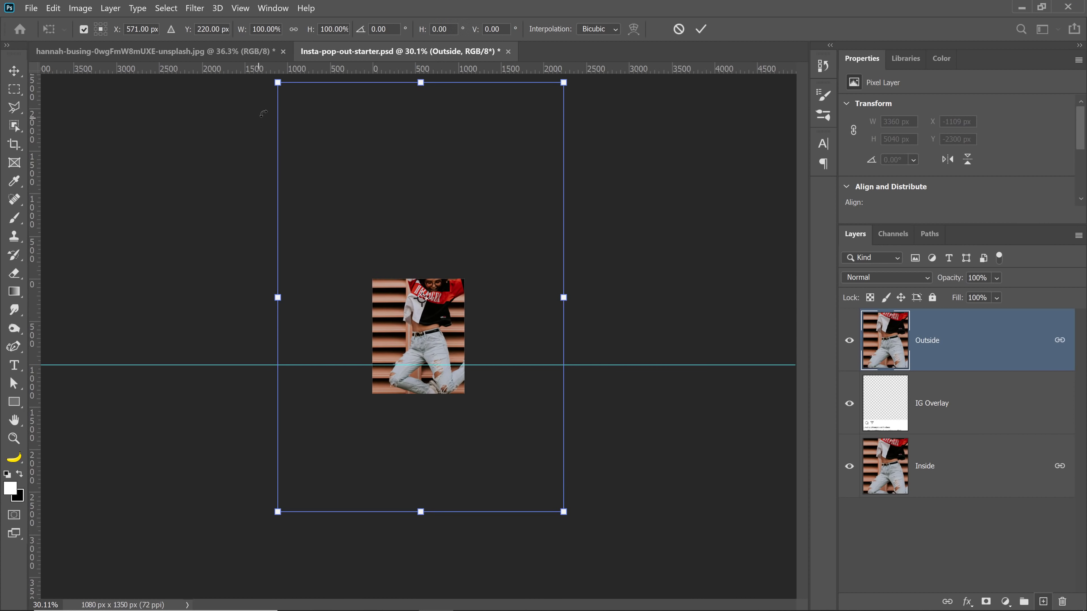
{"action": "left_click_drag", "start_coordinate": [272, 80], "coordinate": [399, 270]}
{"action": "left_click_drag", "start_coordinate": [464, 339], "coordinate": [391, 274]}
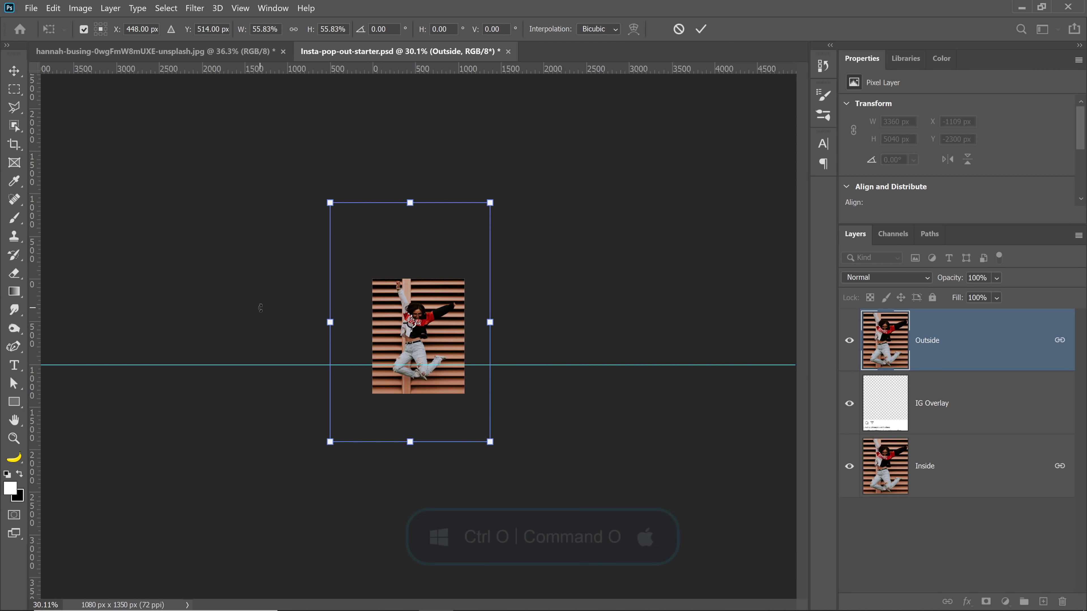
{"action": "key", "text": "ctrl+0"}
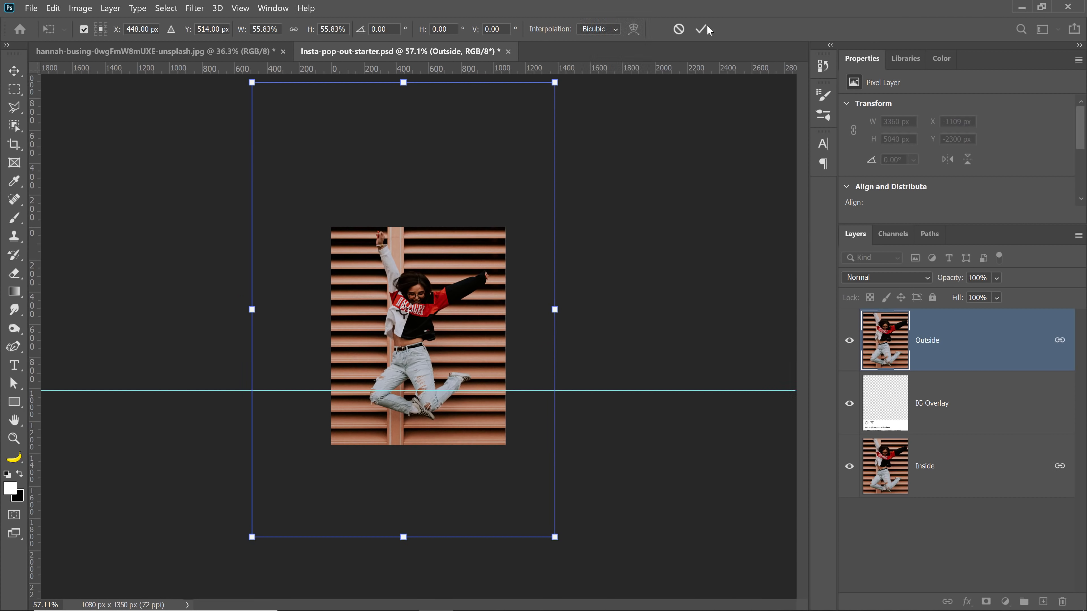
{"action": "left_click", "coordinate": [700, 31]}
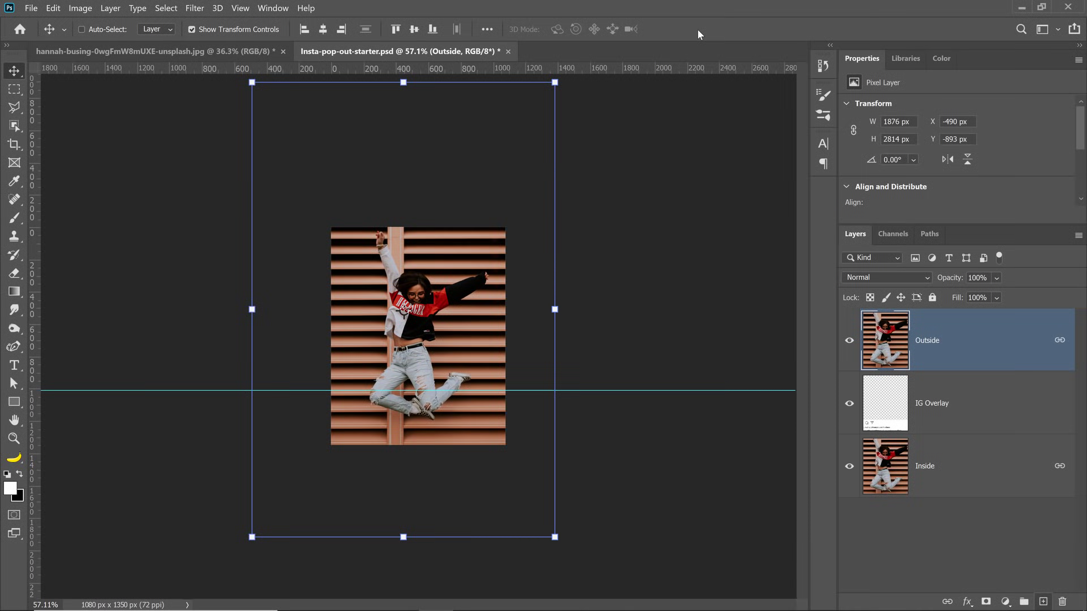
Step: Fit the canvas to the view and select the jumping woman on the Outside layer with Select Subject
{"action": "double_click", "coordinate": [15, 421]}
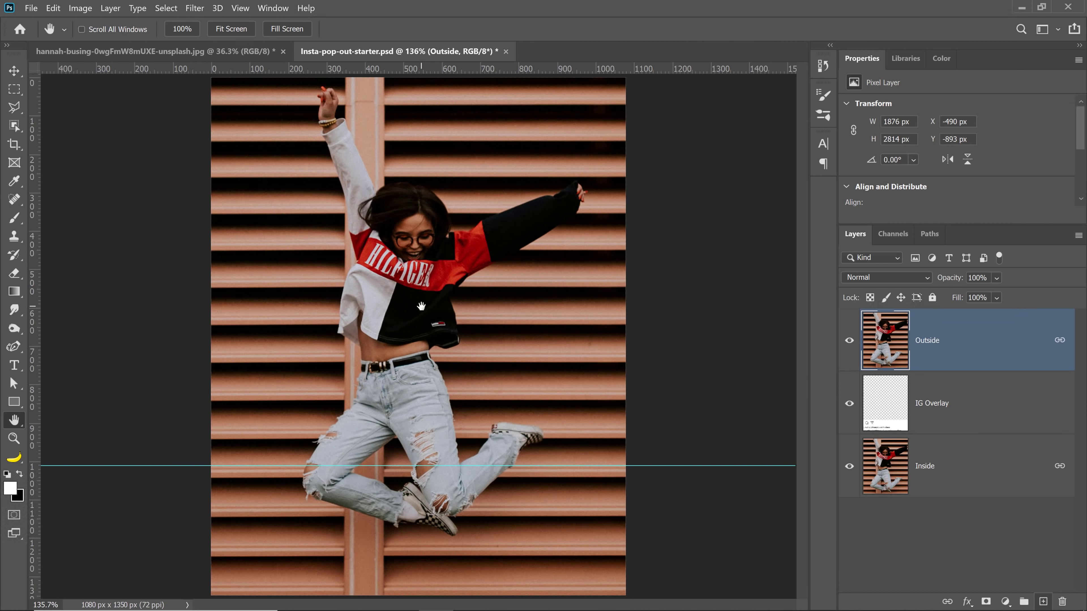
{"action": "left_click", "coordinate": [14, 125]}
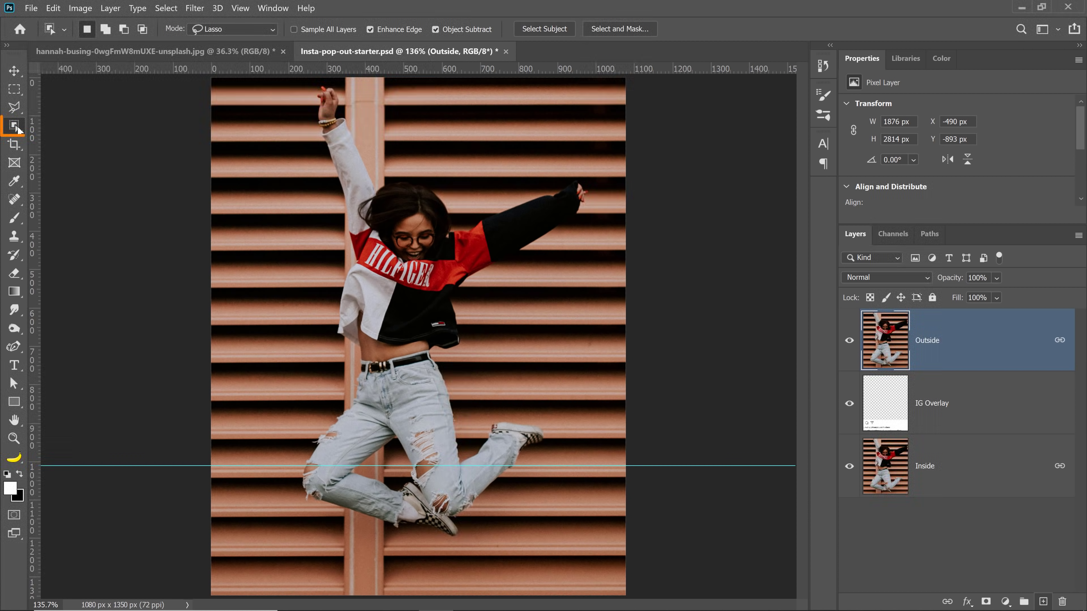
{"action": "left_click", "coordinate": [91, 137]}
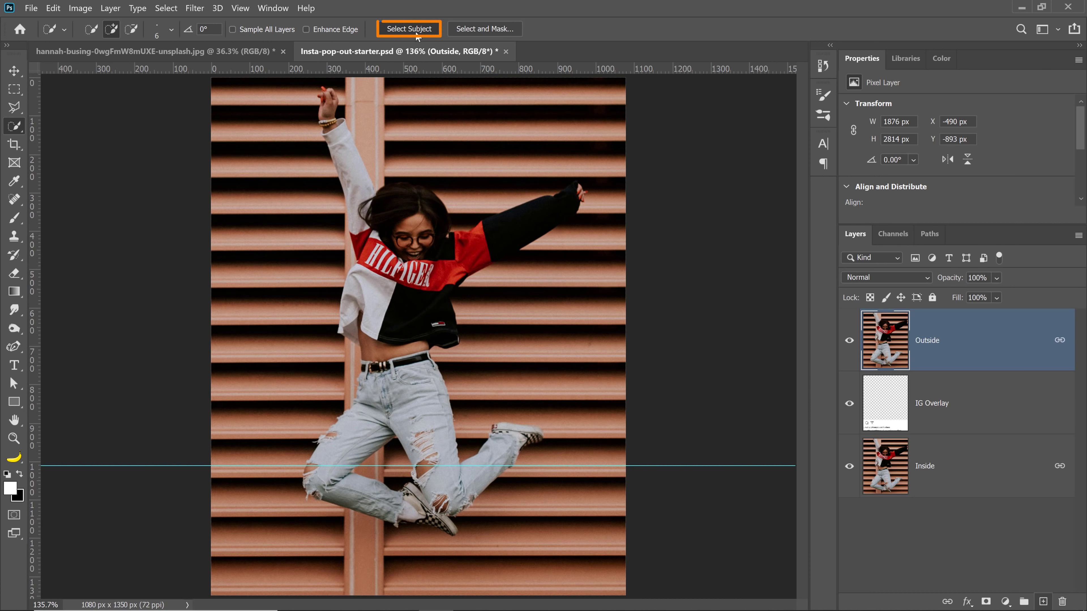
{"action": "left_click", "coordinate": [416, 34]}
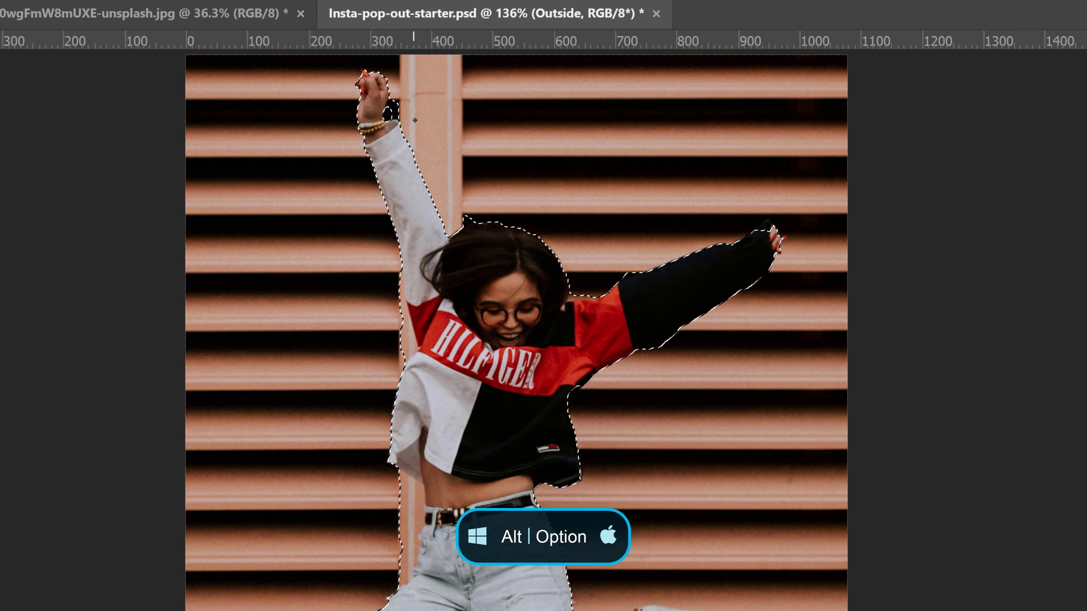
Step: Subtract leftover background beside the raised wrist, arm and waist from the selection, and add it as a mask on the Outside layer
{"action": "left_click", "coordinate": [394, 108], "text": "alt"}
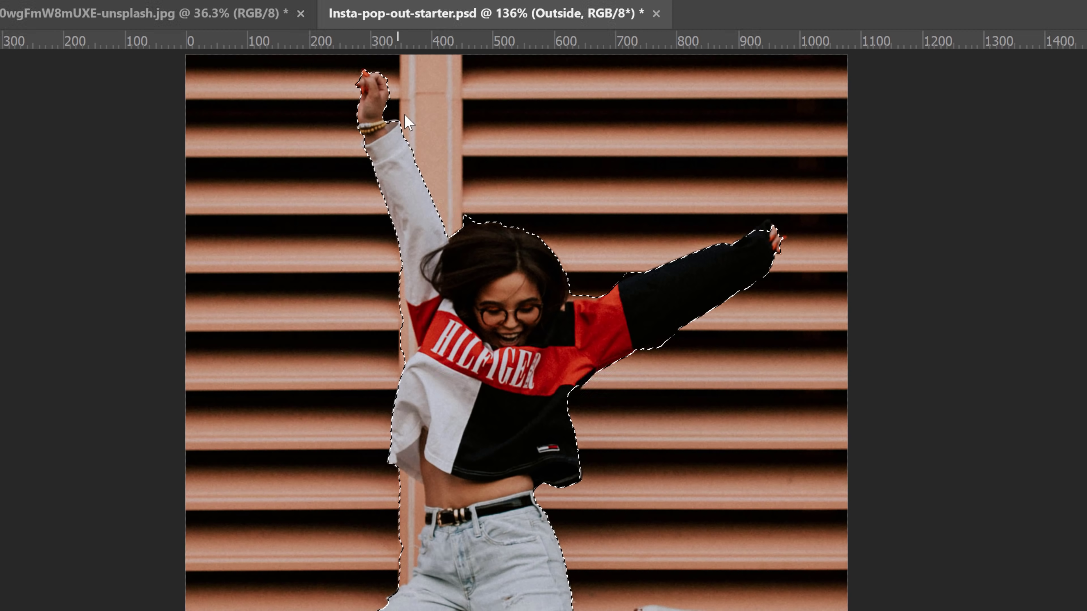
{"action": "left_click_drag", "start_coordinate": [397, 312], "coordinate": [400, 341]}
{"action": "mouse_move", "coordinate": [400, 496]}
{"action": "left_mouse_down"}
{"action": "mouse_move", "coordinate": [417, 535]}
{"action": "mouse_move", "coordinate": [412, 565]}
{"action": "left_mouse_up"}
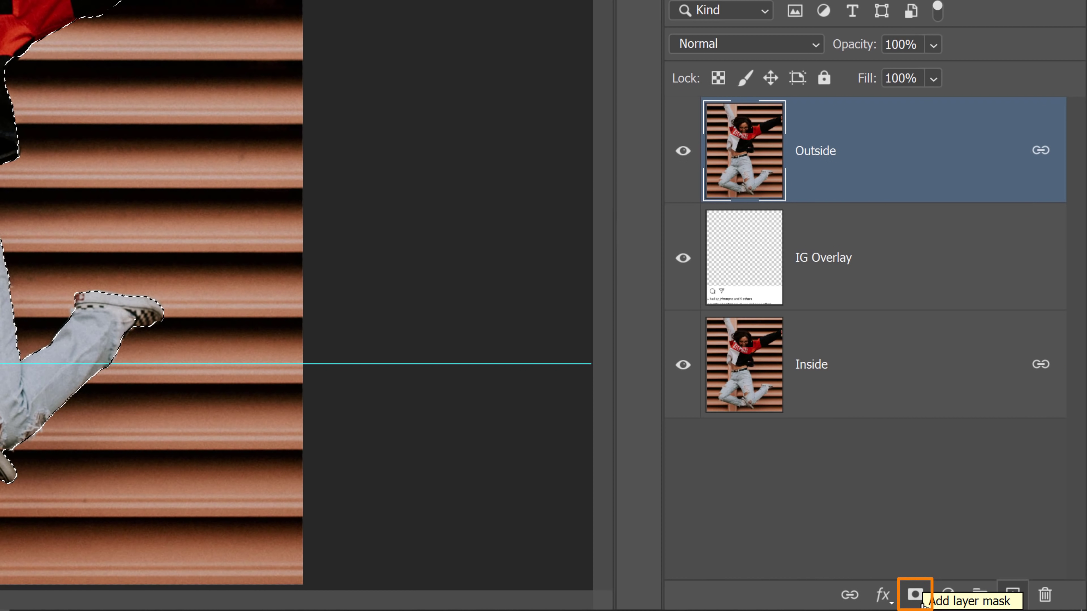
{"action": "left_click", "coordinate": [920, 600]}
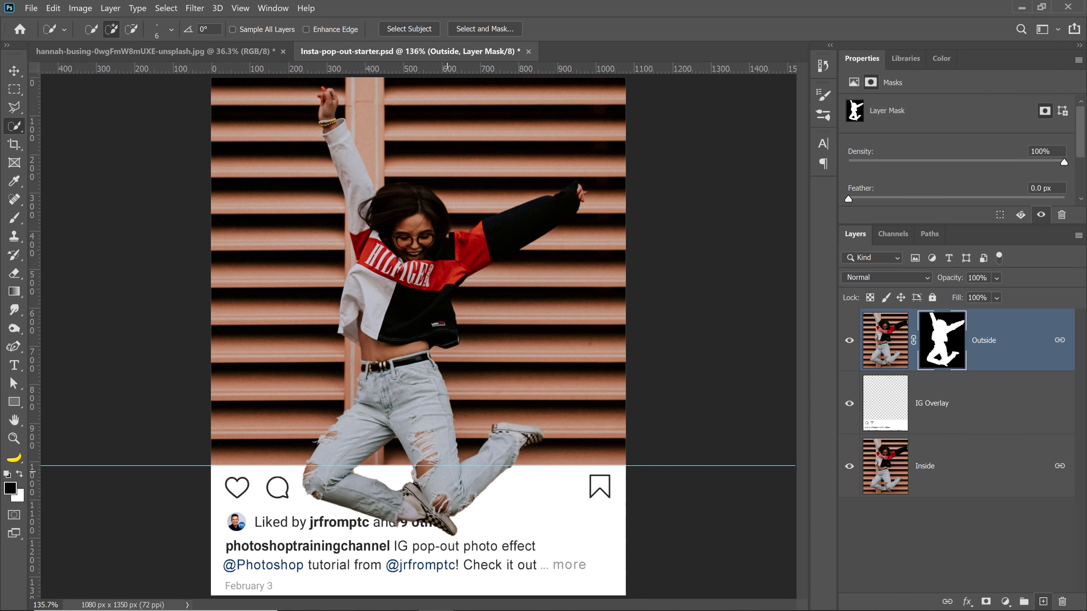
Step: Shift the linked Outside and Inside photos slightly up and left within the post
{"action": "left_click", "coordinate": [14, 72]}
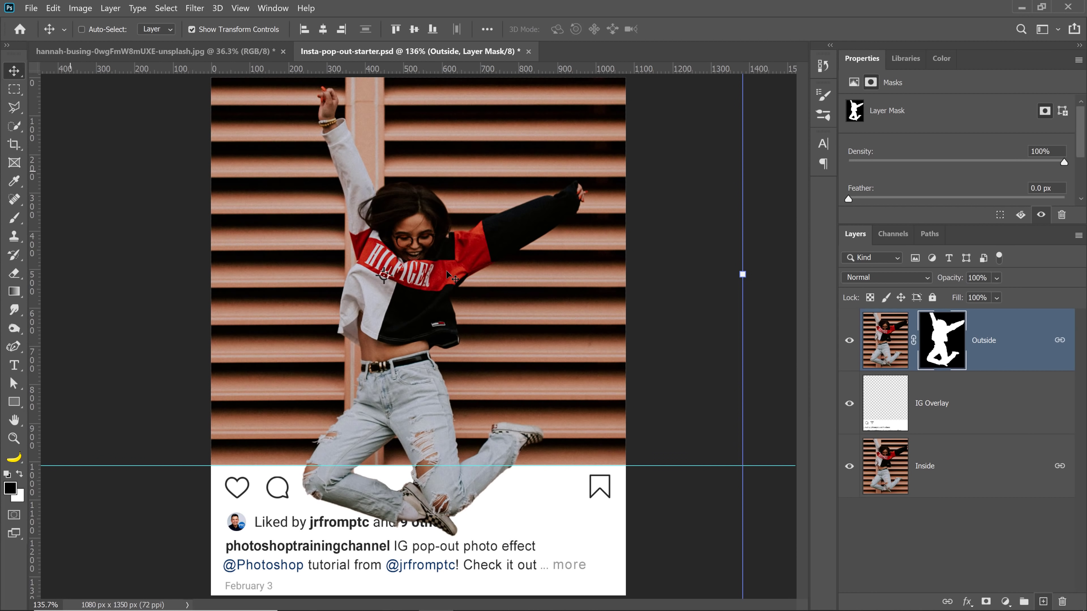
{"action": "mouse_move", "coordinate": [422, 231]}
{"action": "left_mouse_down"}
{"action": "mouse_move", "coordinate": [417, 492]}
{"action": "mouse_move", "coordinate": [430, 141]}
{"action": "mouse_move", "coordinate": [424, 424]}
{"action": "mouse_move", "coordinate": [432, 214]}
{"action": "mouse_move", "coordinate": [421, 221]}
{"action": "left_mouse_up"}
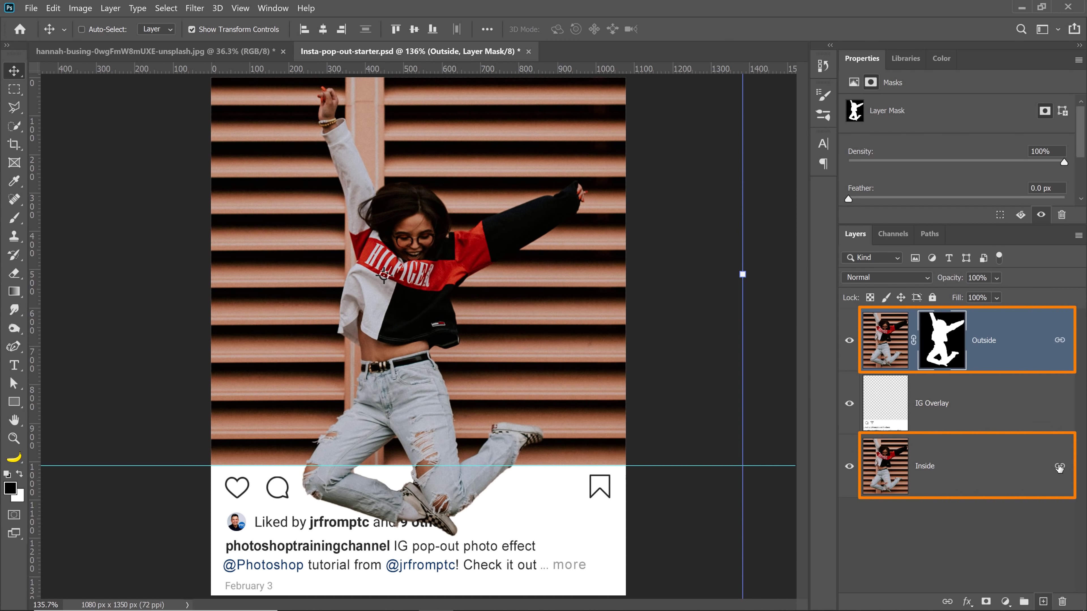
{"action": "mouse_move", "coordinate": [419, 395]}
{"action": "left_mouse_down"}
{"action": "mouse_move", "coordinate": [401, 383]}
{"action": "mouse_move", "coordinate": [407, 391]}
{"action": "left_mouse_up"}
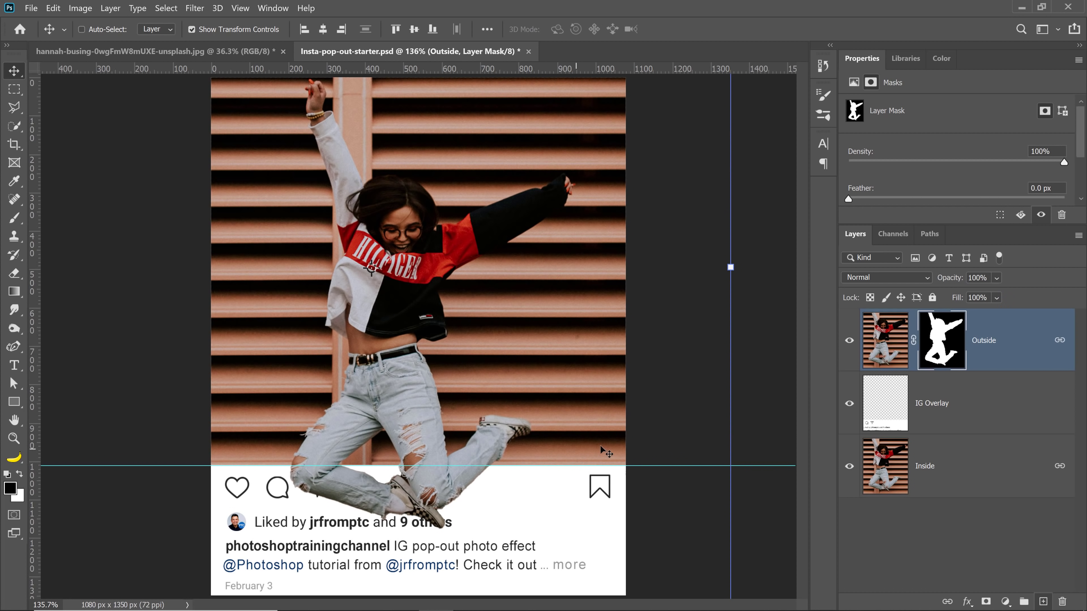
Step: Add a drop shadow to the Outside layer, reset it to its defaults, and offset it to a 57° angle and 80 px distance
{"action": "left_click", "coordinate": [1029, 351]}
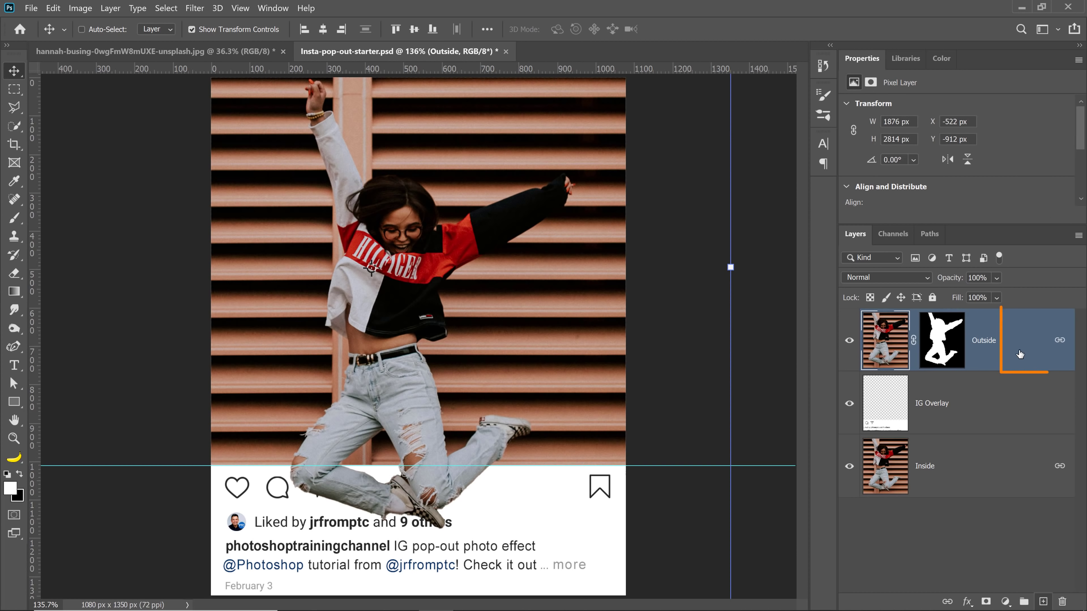
{"action": "double_click", "coordinate": [1034, 348]}
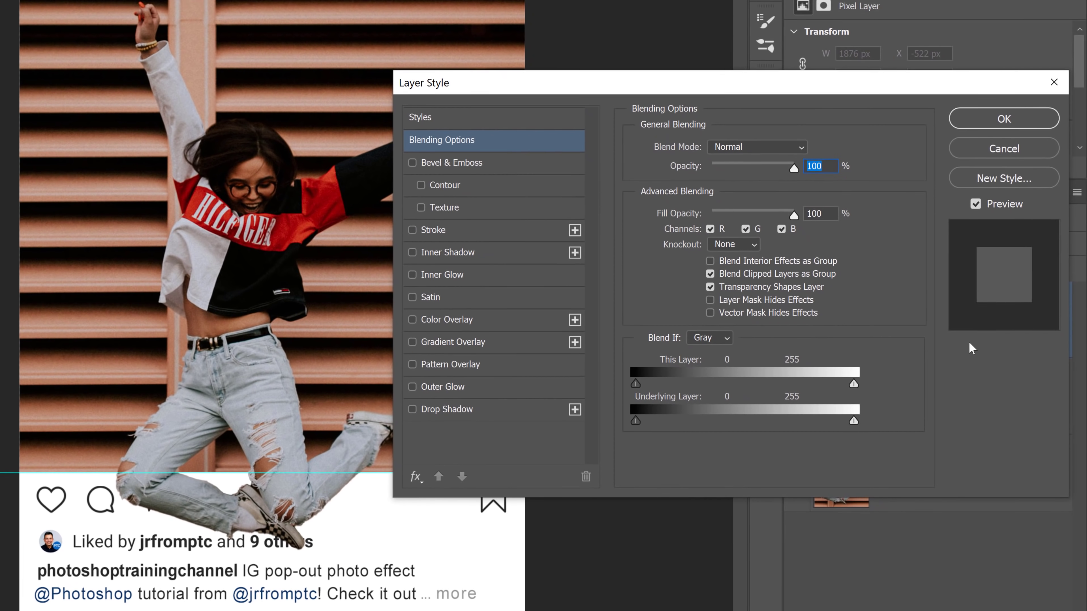
{"action": "left_click", "coordinate": [541, 413]}
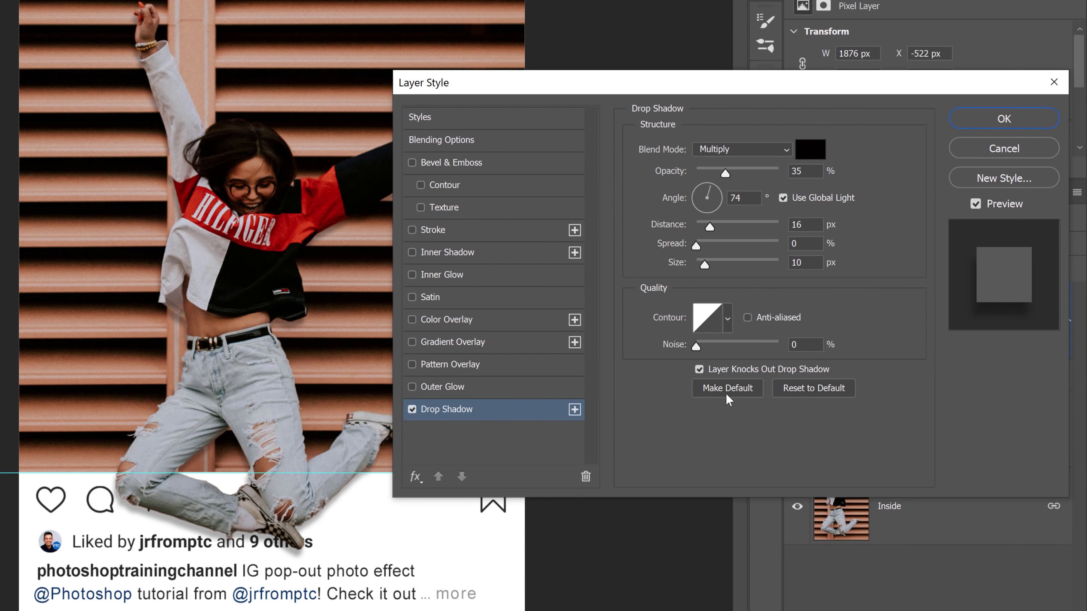
{"action": "left_click", "coordinate": [813, 388]}
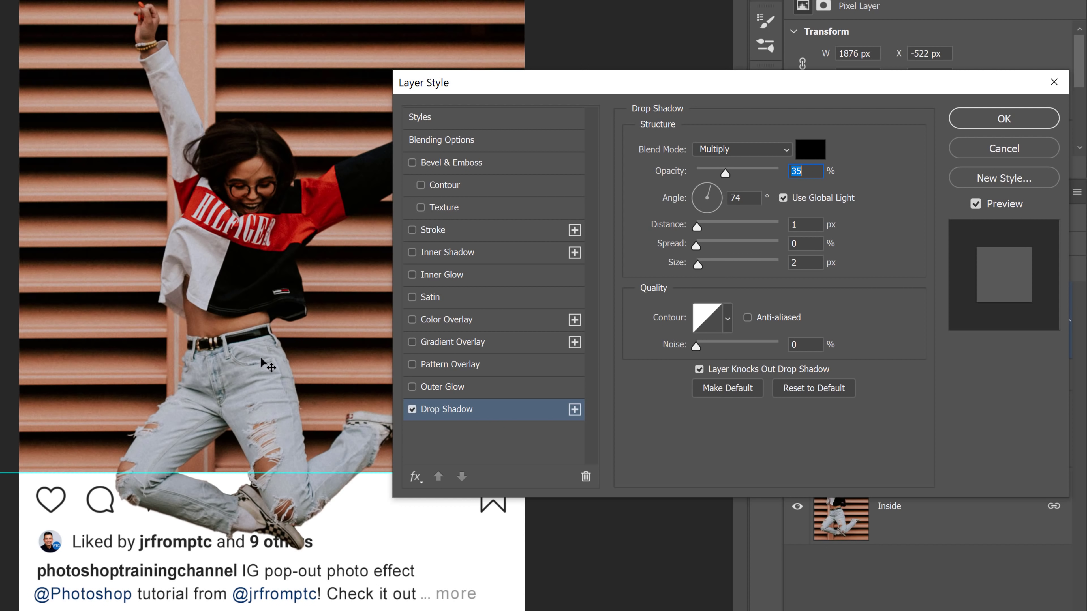
{"action": "left_click_drag", "start_coordinate": [257, 322], "coordinate": [237, 349]}
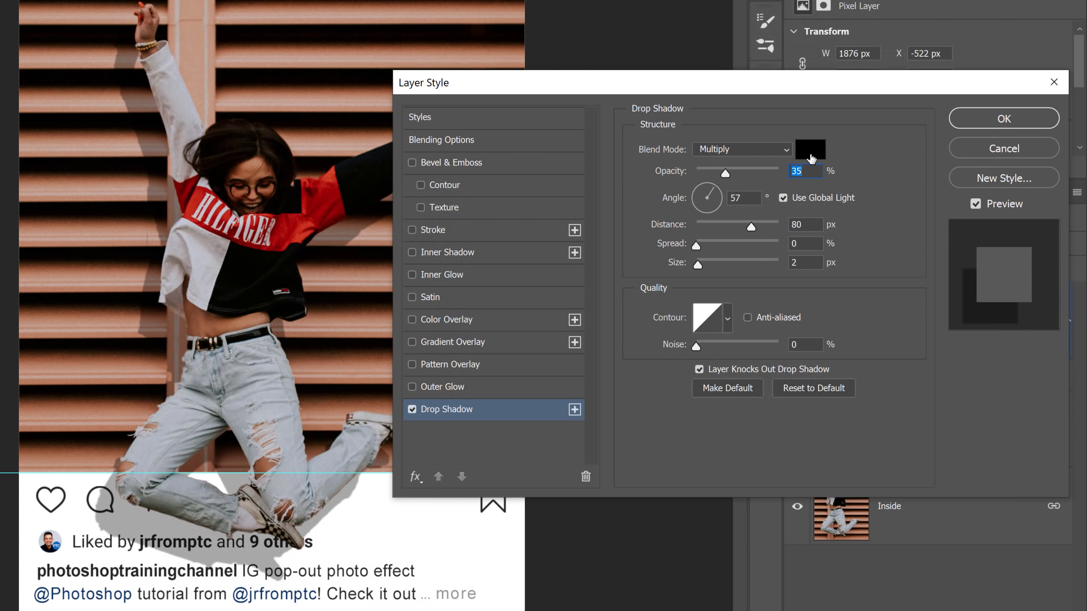
Step: Set the drop shadow colour to 0a0902, sampled from the dark gaps in the background wall
{"action": "left_click", "coordinate": [812, 152]}
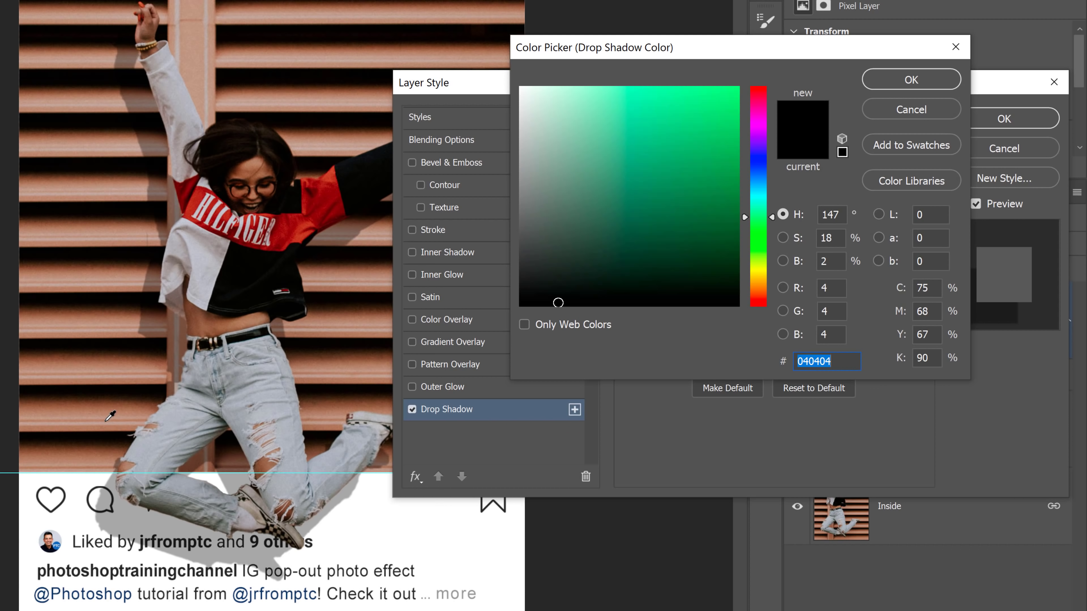
{"action": "left_click", "coordinate": [103, 384]}
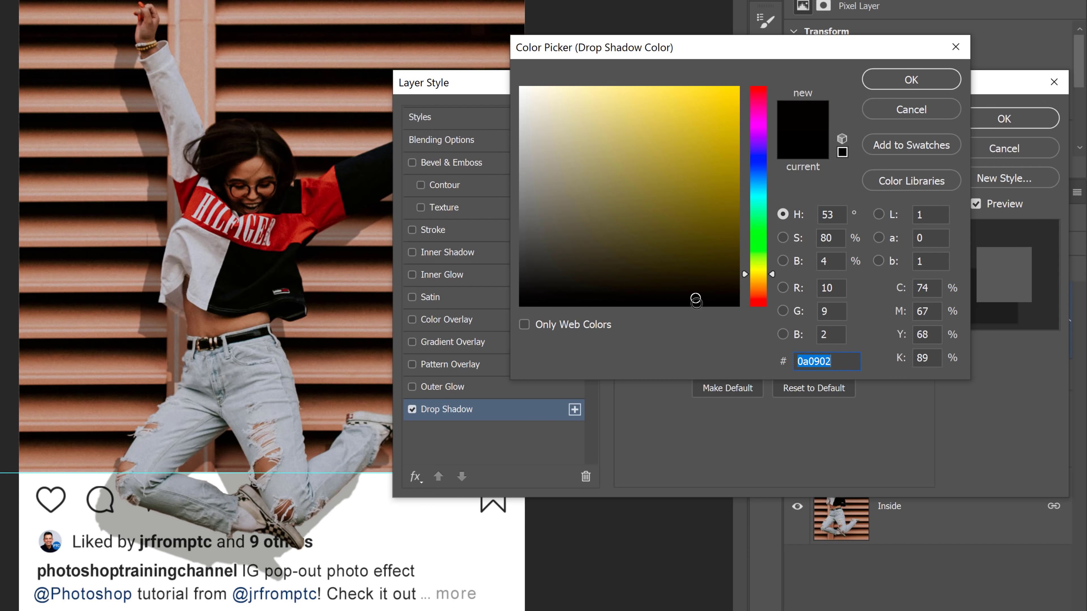
{"action": "left_click", "coordinate": [903, 81]}
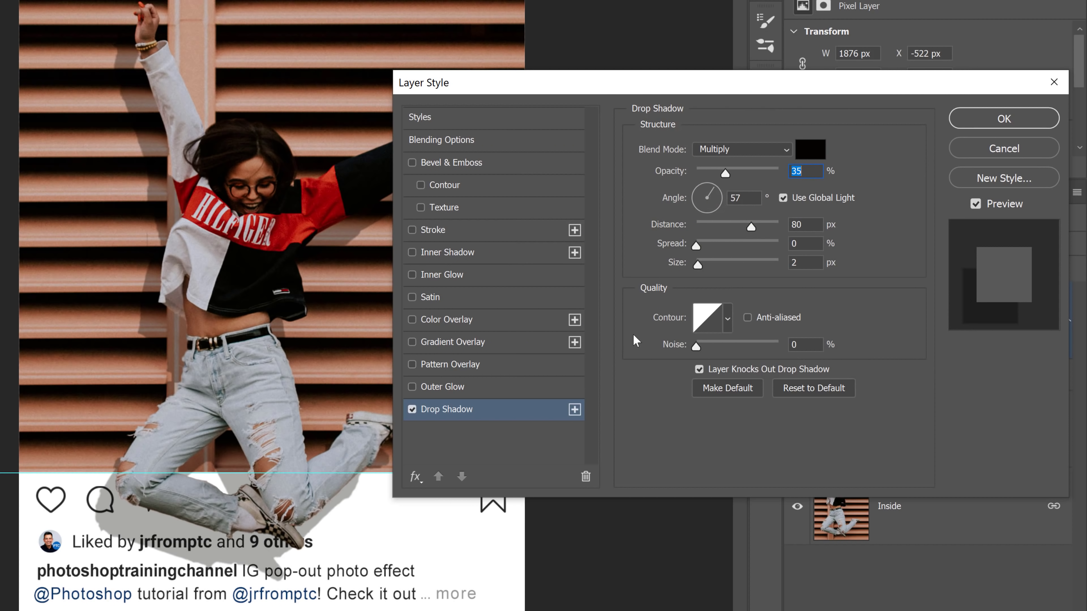
Step: Set the drop shadow's size to 10 px, distance to 13 px and opacity to 26%, apply it, and collapse the layer's effects list
{"action": "mouse_move", "coordinate": [698, 263]}
{"action": "left_mouse_down"}
{"action": "mouse_move", "coordinate": [715, 263]}
{"action": "mouse_move", "coordinate": [705, 262]}
{"action": "left_mouse_up"}
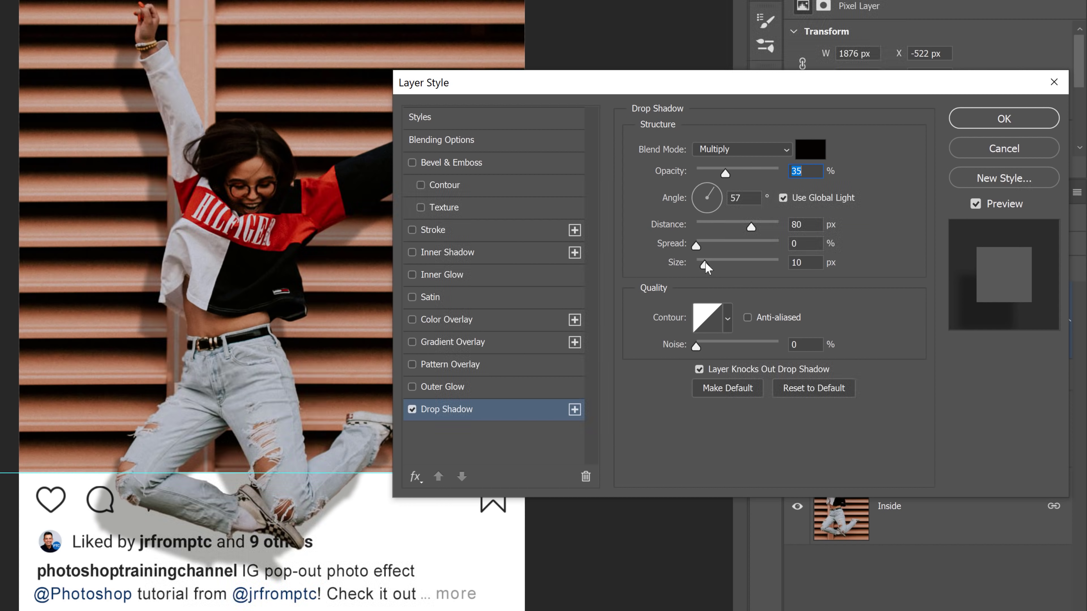
{"action": "left_click_drag", "start_coordinate": [752, 227], "coordinate": [707, 227]}
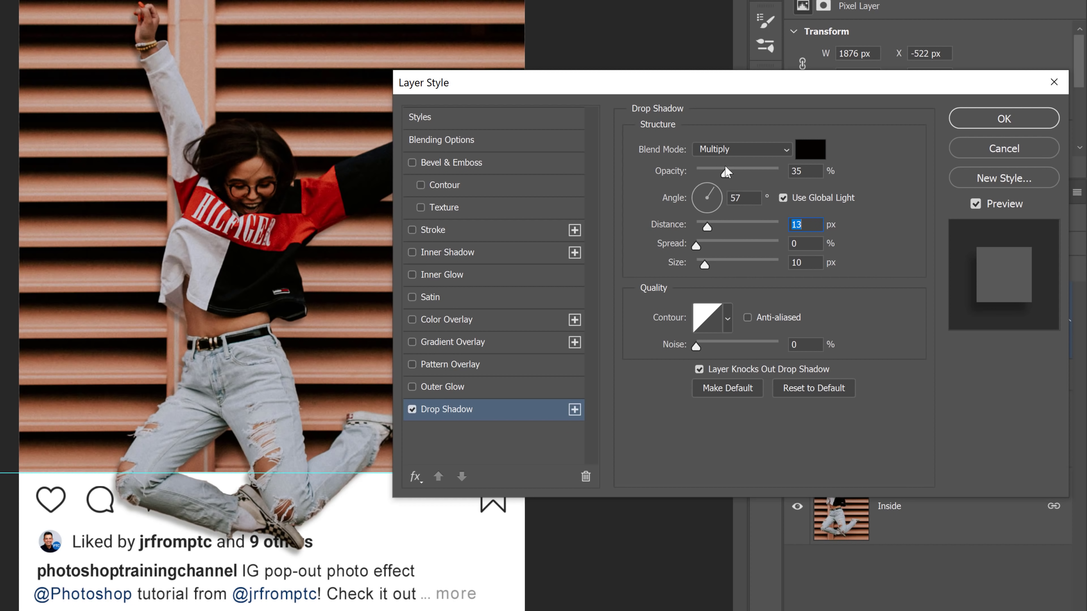
{"action": "mouse_move", "coordinate": [724, 171]}
{"action": "left_mouse_down"}
{"action": "mouse_move", "coordinate": [702, 169]}
{"action": "mouse_move", "coordinate": [717, 173]}
{"action": "left_mouse_up"}
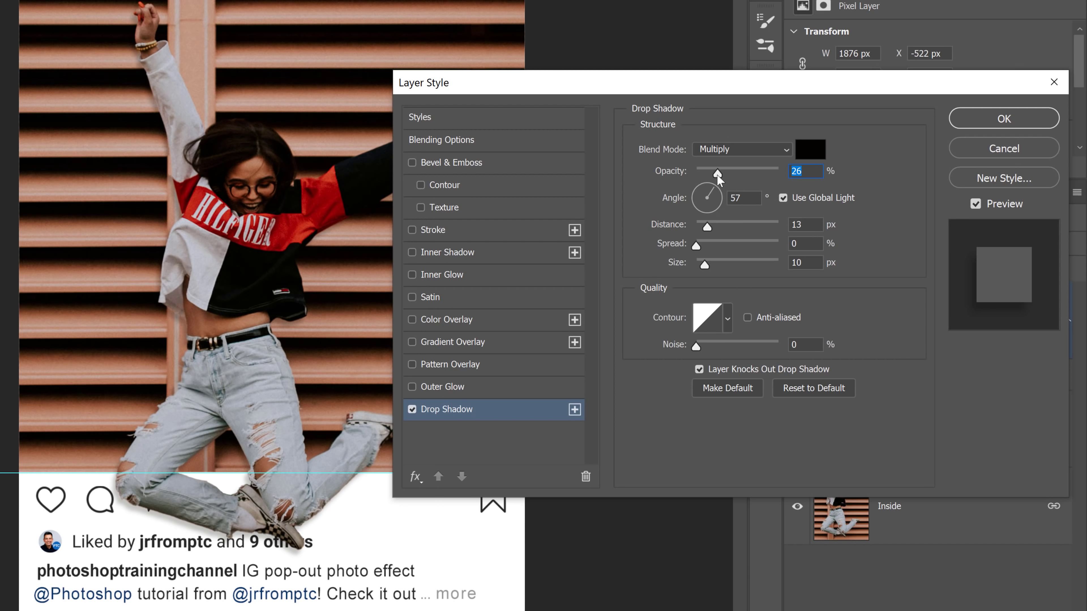
{"action": "left_click", "coordinate": [980, 120]}
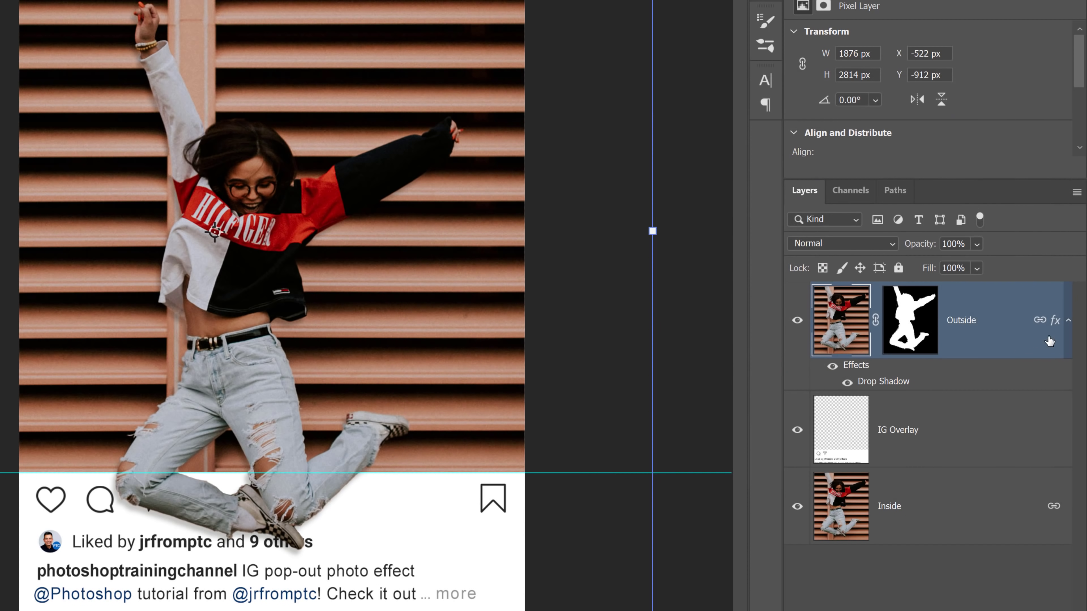
{"action": "left_click", "coordinate": [1071, 338]}
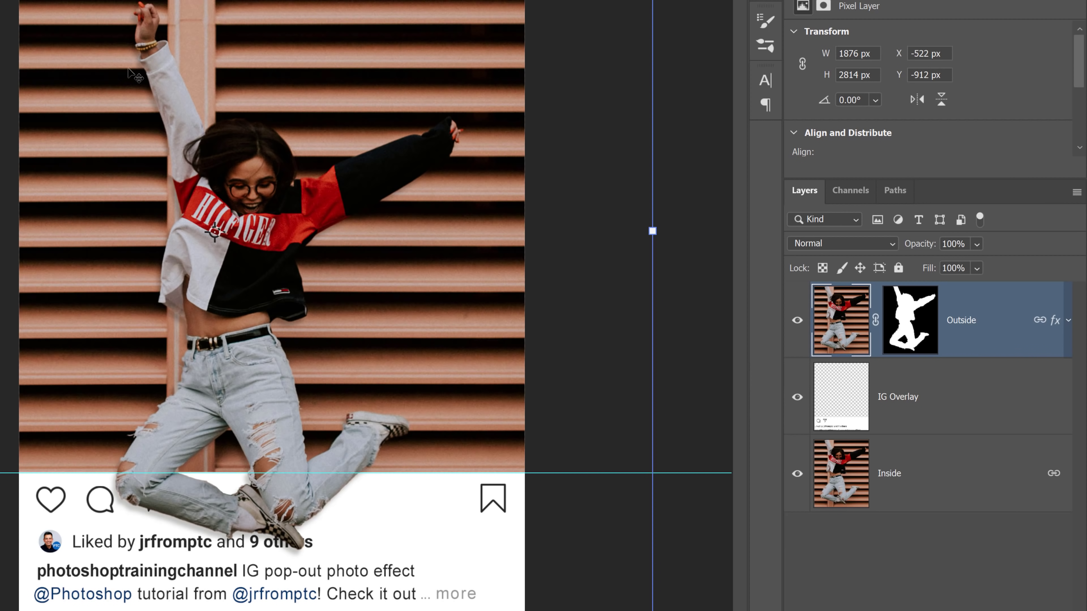
Step: Compare the composition with the Outside layer hidden and shown
{"action": "left_click", "coordinate": [797, 321]}
{"action": "left_click", "coordinate": [798, 321]}
{"action": "left_click", "coordinate": [798, 321]}
{"action": "left_click", "coordinate": [798, 321]}
{"action": "left_click", "coordinate": [798, 321]}
{"action": "left_click", "coordinate": [798, 321]}
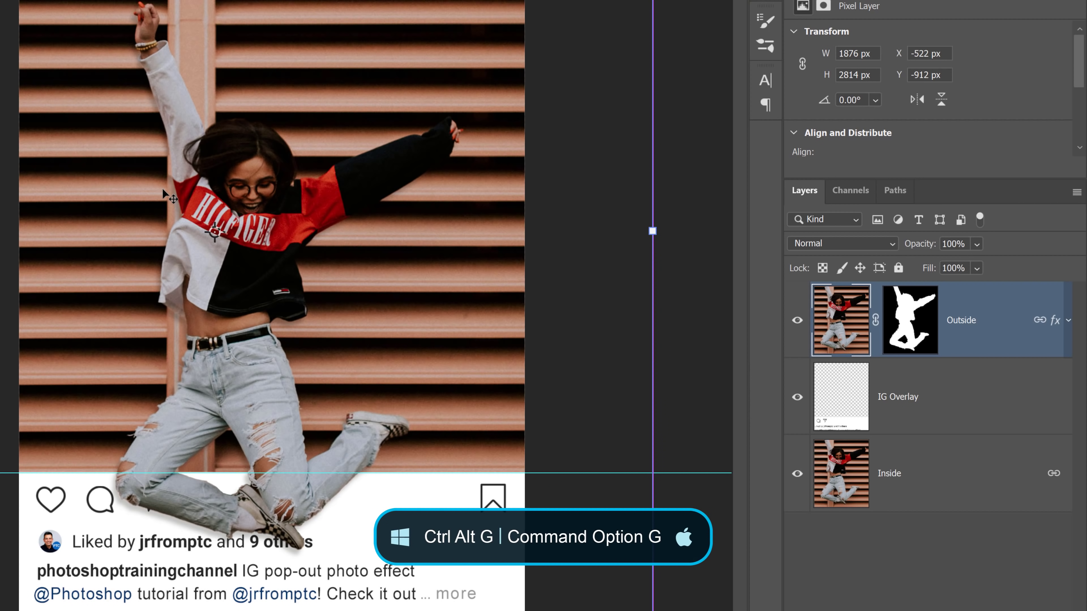
Step: Clip the Outside layer to IG Overlay and move the linked photos to X -422 px, Y -889 px
{"action": "key", "text": "ctrl+alt+g"}
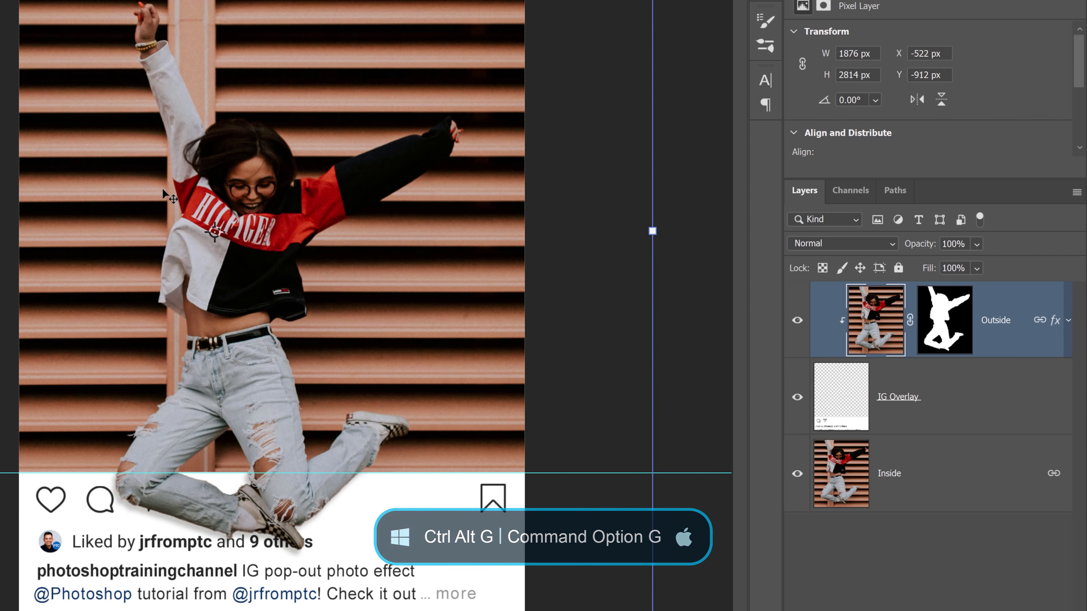
{"action": "left_click_drag", "start_coordinate": [834, 328], "coordinate": [833, 326]}
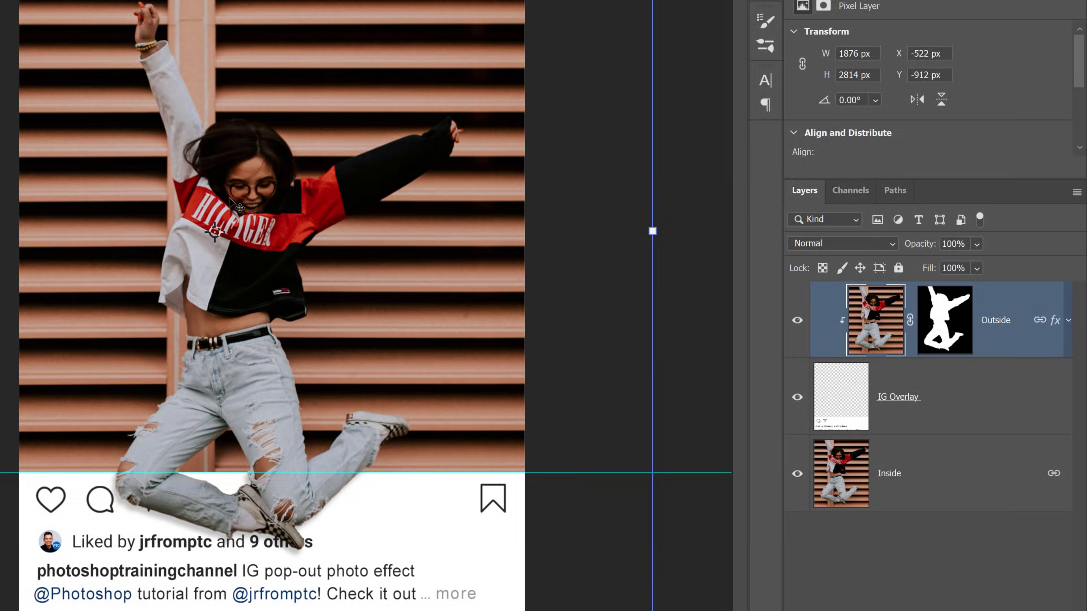
{"action": "left_click_drag", "start_coordinate": [229, 198], "coordinate": [192, 490]}
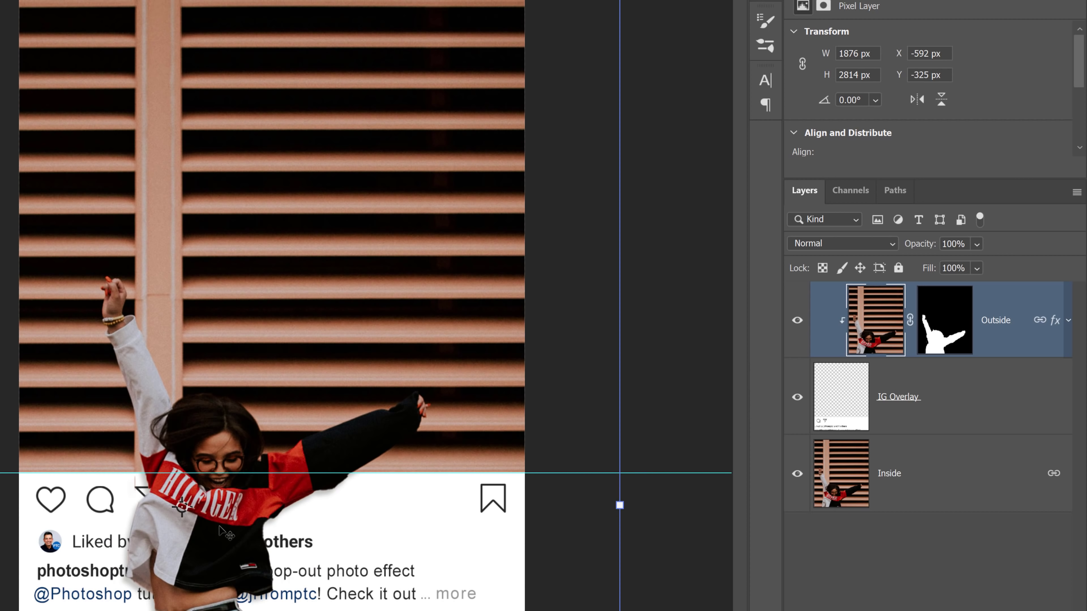
{"action": "left_click_drag", "start_coordinate": [222, 533], "coordinate": [356, 232]}
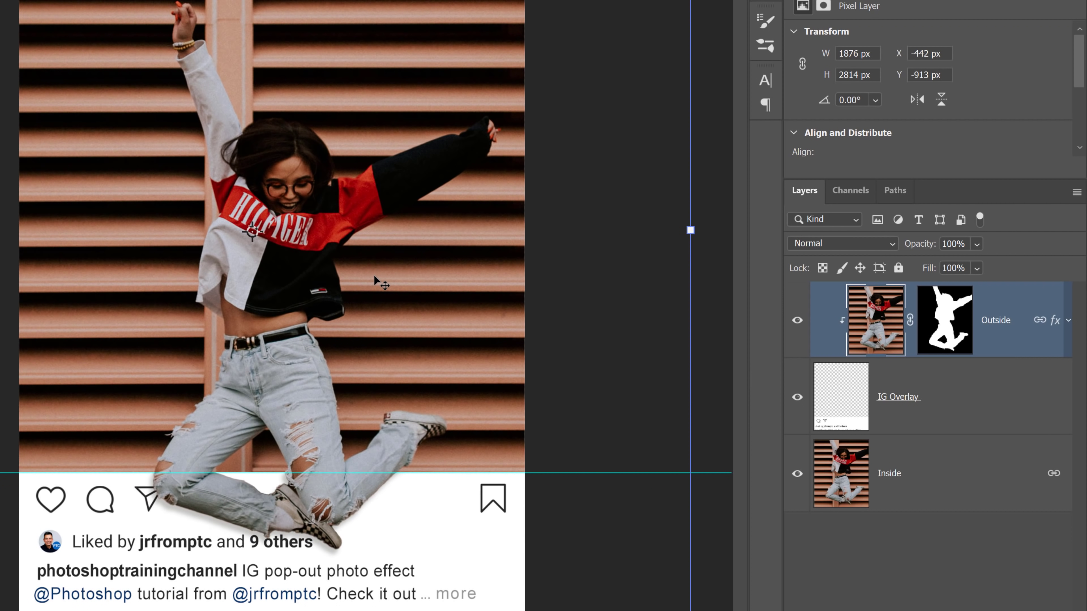
{"action": "left_click_drag", "start_coordinate": [310, 299], "coordinate": [321, 364]}
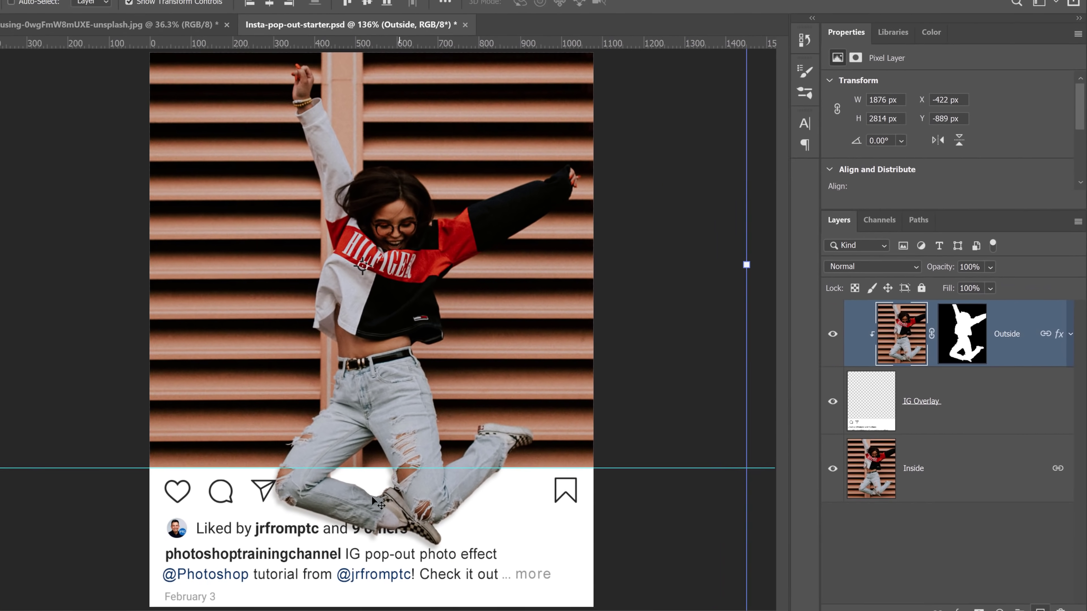
Step: Zoom in on the gap between the woman's legs and ready the Brush tool with black as the foreground colour
{"action": "scroll", "coordinate": [364, 504], "scroll_direction": "up", "scroll_amount": 10}
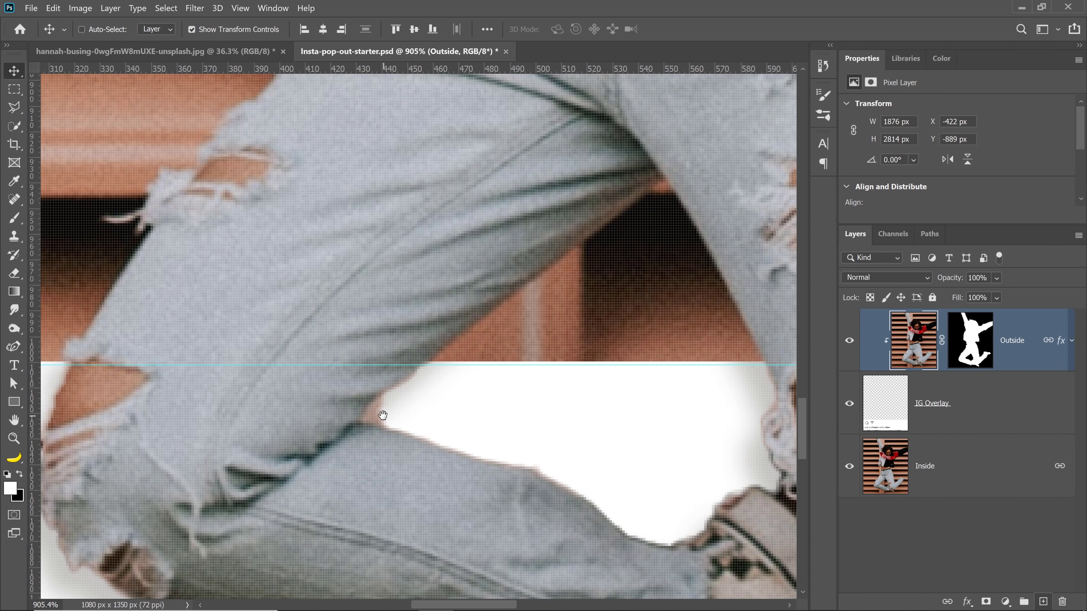
{"action": "left_click_drag", "start_coordinate": [383, 427], "coordinate": [382, 415]}
{"action": "scroll", "coordinate": [382, 415], "scroll_direction": "down", "scroll_amount": 2}
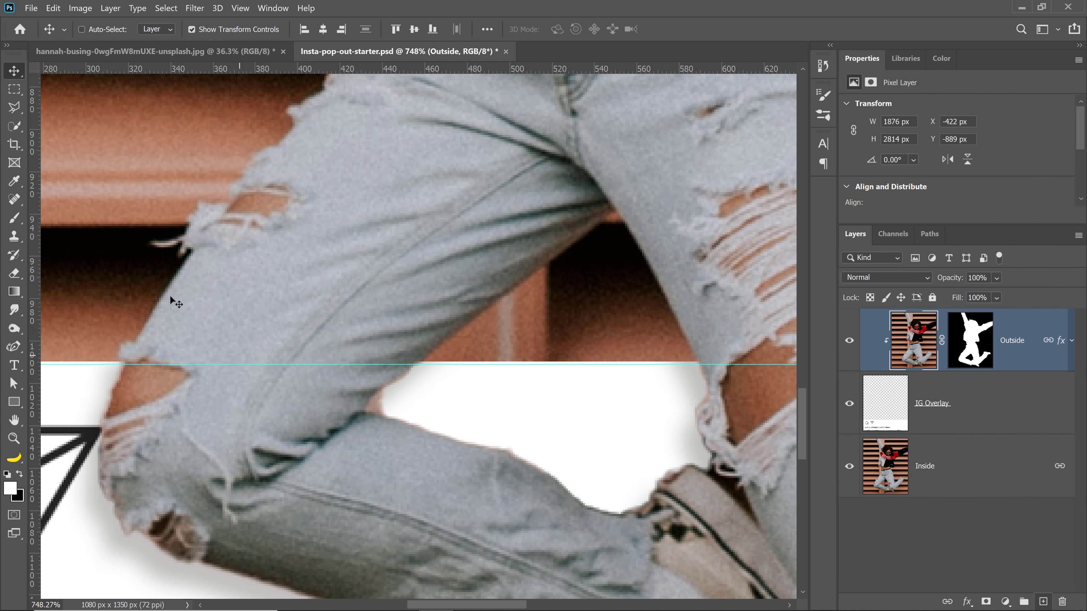
{"action": "left_click", "coordinate": [13, 219]}
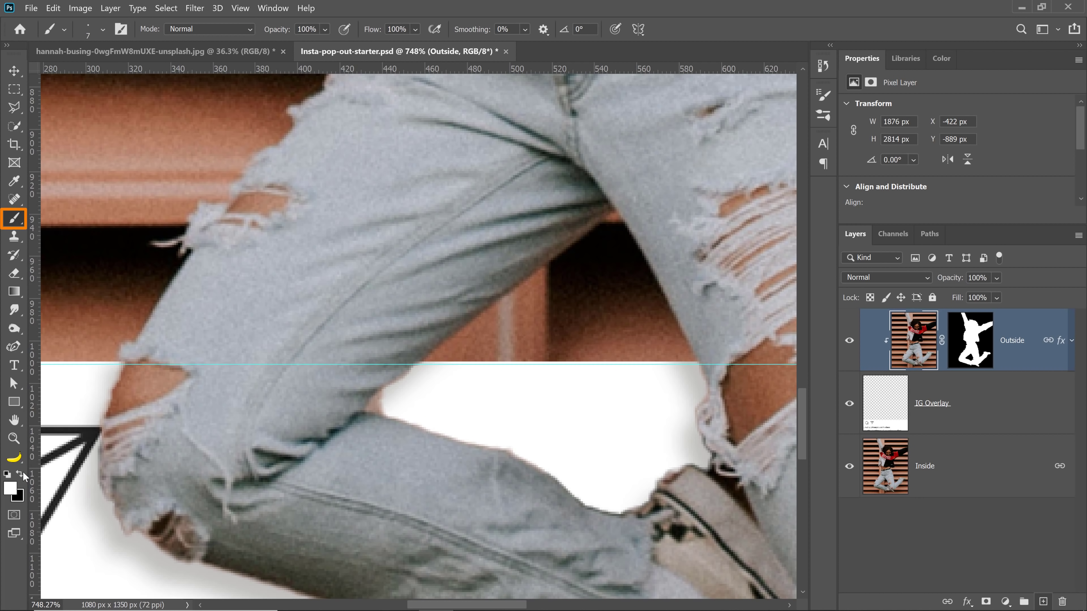
{"action": "key", "text": "x"}
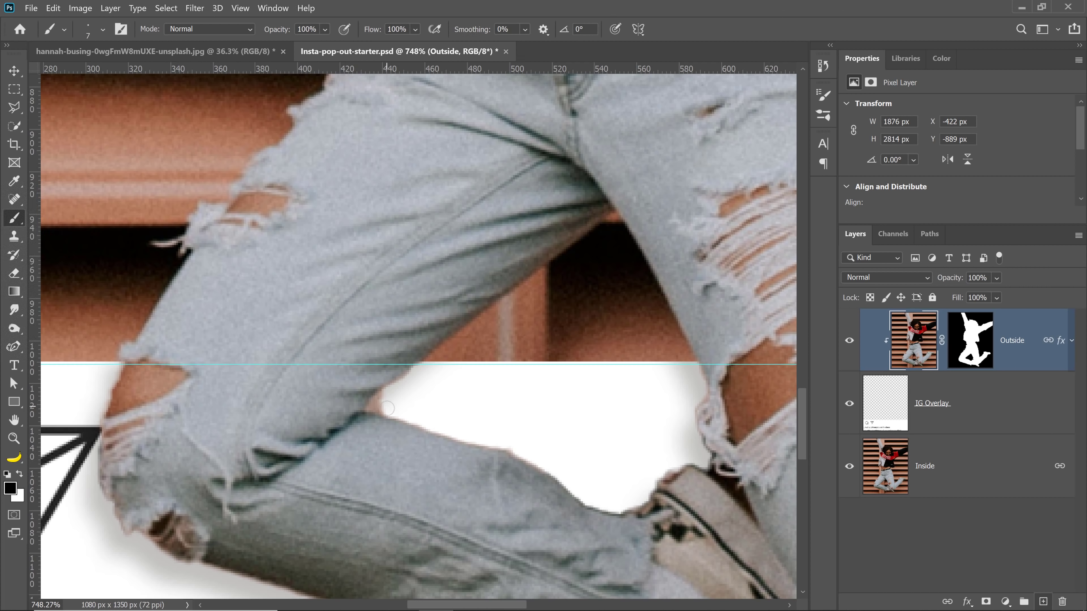
Step: Undo the black brush dab made on the Outside photo between the legs and make the Outside layer mask active
{"action": "left_click", "coordinate": [377, 407]}
{"action": "key", "text": "ctrl+z"}
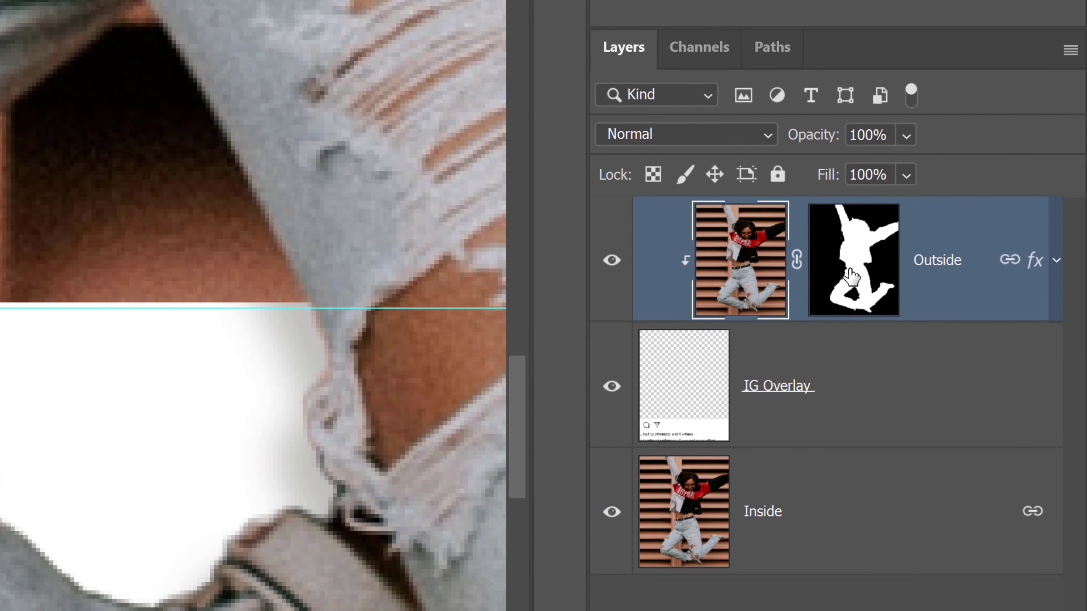
{"action": "left_click", "coordinate": [968, 347]}
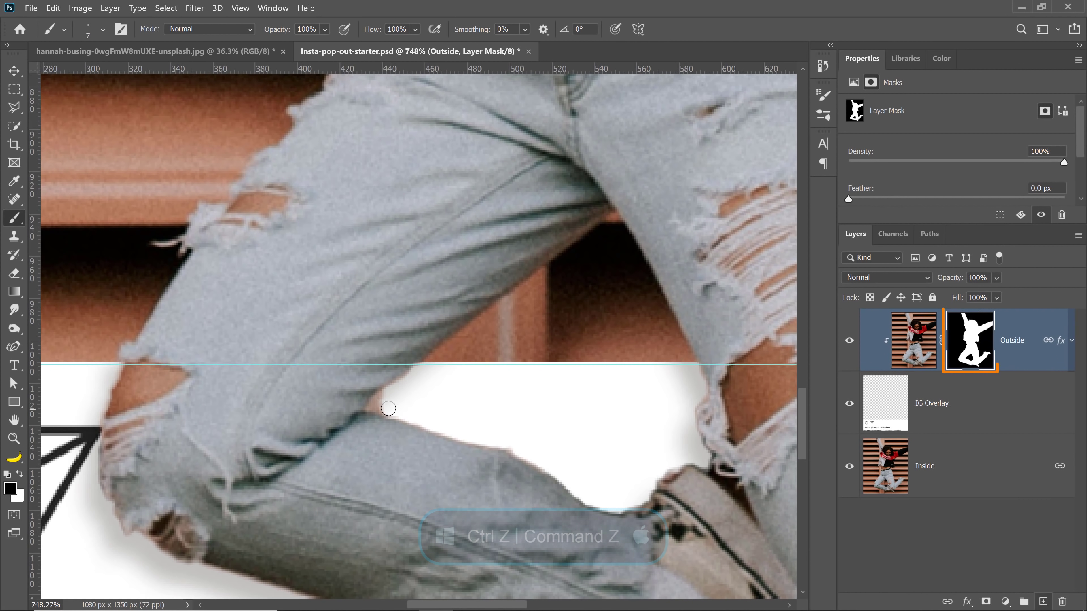
Step: Paint black on the Outside layer mask over the background fringe between the legs and beside the shoe, and make white the foreground colour
{"action": "mouse_move", "coordinate": [388, 409]}
{"action": "left_mouse_down"}
{"action": "mouse_move", "coordinate": [371, 406]}
{"action": "mouse_move", "coordinate": [417, 385]}
{"action": "mouse_move", "coordinate": [381, 398]}
{"action": "mouse_move", "coordinate": [378, 407]}
{"action": "mouse_move", "coordinate": [399, 415]}
{"action": "left_mouse_up"}
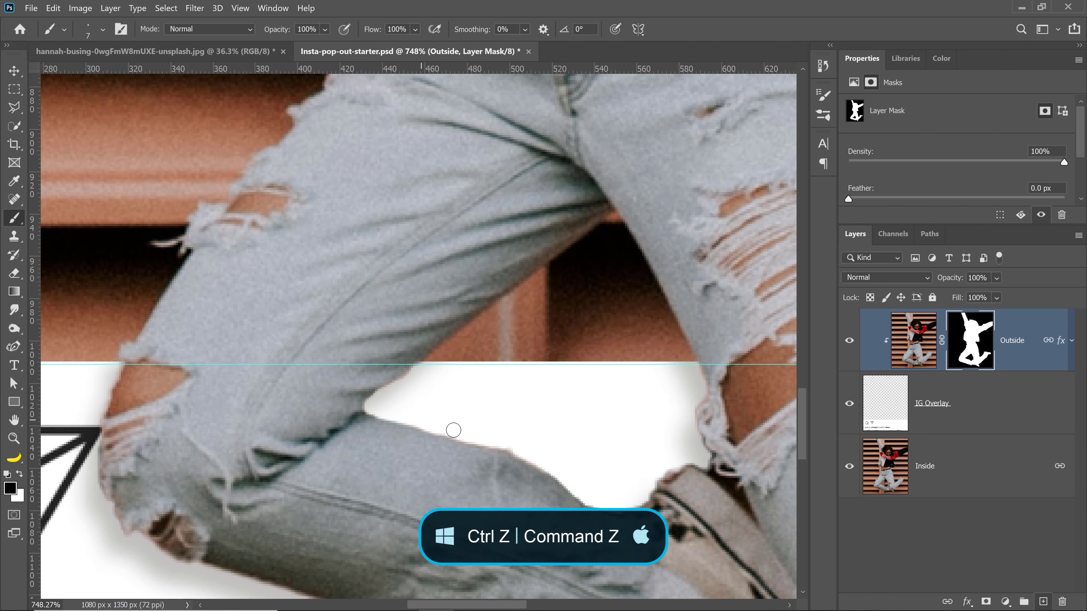
{"action": "left_click_drag", "start_coordinate": [318, 442], "coordinate": [172, 333]}
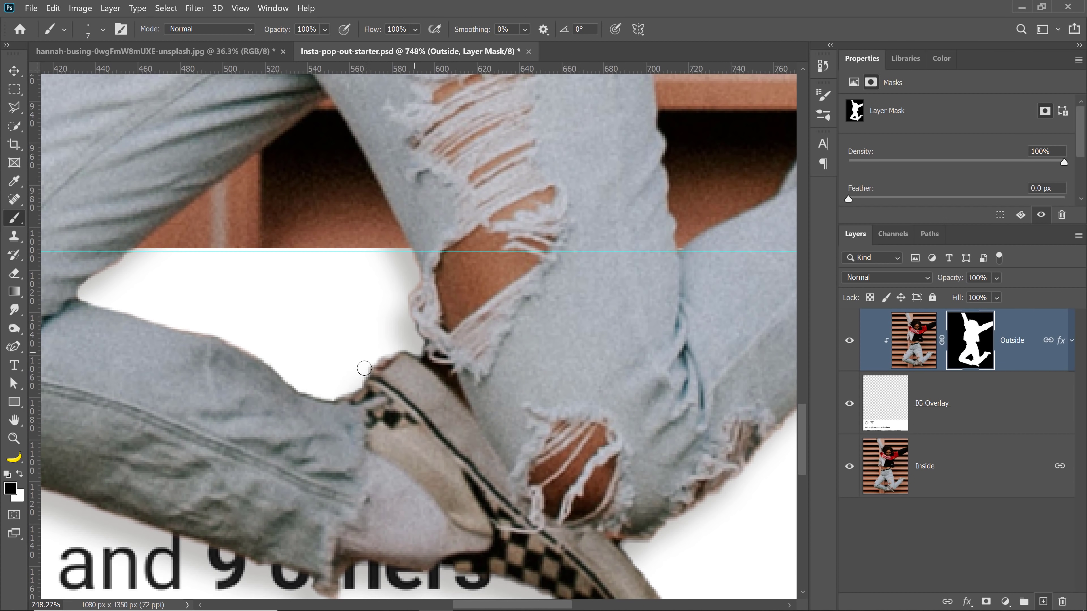
{"action": "mouse_move", "coordinate": [323, 388]}
{"action": "left_mouse_down"}
{"action": "mouse_move", "coordinate": [293, 401]}
{"action": "mouse_move", "coordinate": [313, 433]}
{"action": "mouse_move", "coordinate": [294, 424]}
{"action": "mouse_move", "coordinate": [285, 395]}
{"action": "mouse_move", "coordinate": [346, 410]}
{"action": "mouse_move", "coordinate": [272, 399]}
{"action": "mouse_move", "coordinate": [293, 419]}
{"action": "mouse_move", "coordinate": [375, 426]}
{"action": "left_mouse_up"}
{"action": "left_click", "coordinate": [21, 475]}
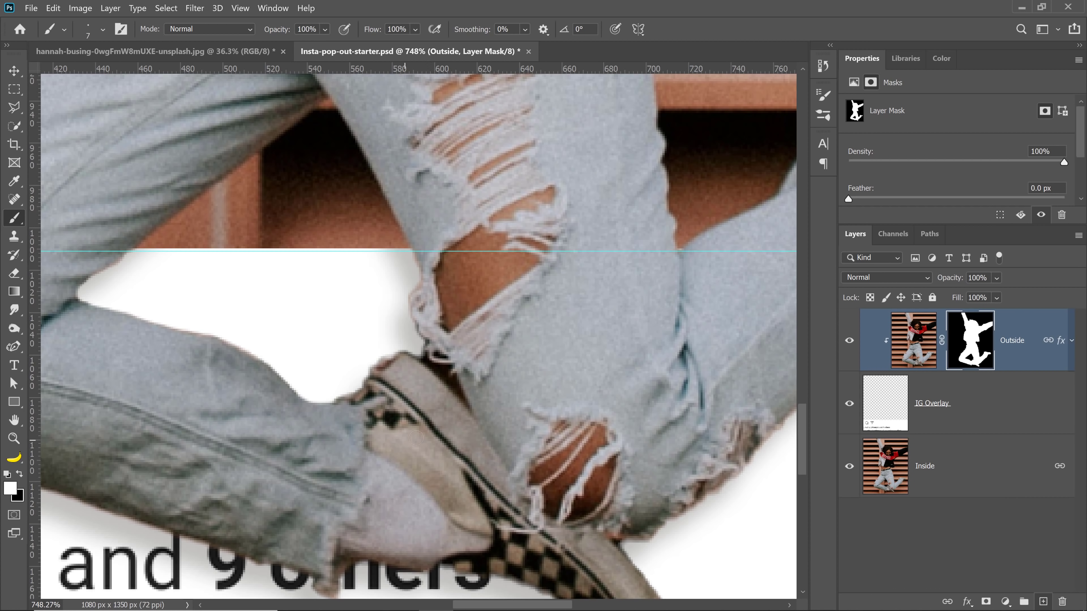
Step: Reduce the brush to 2 px and paint black on the Outside mask in the narrow gap between the frayed denim and the shoe
{"action": "left_click_drag", "start_coordinate": [457, 444], "coordinate": [298, 412]}
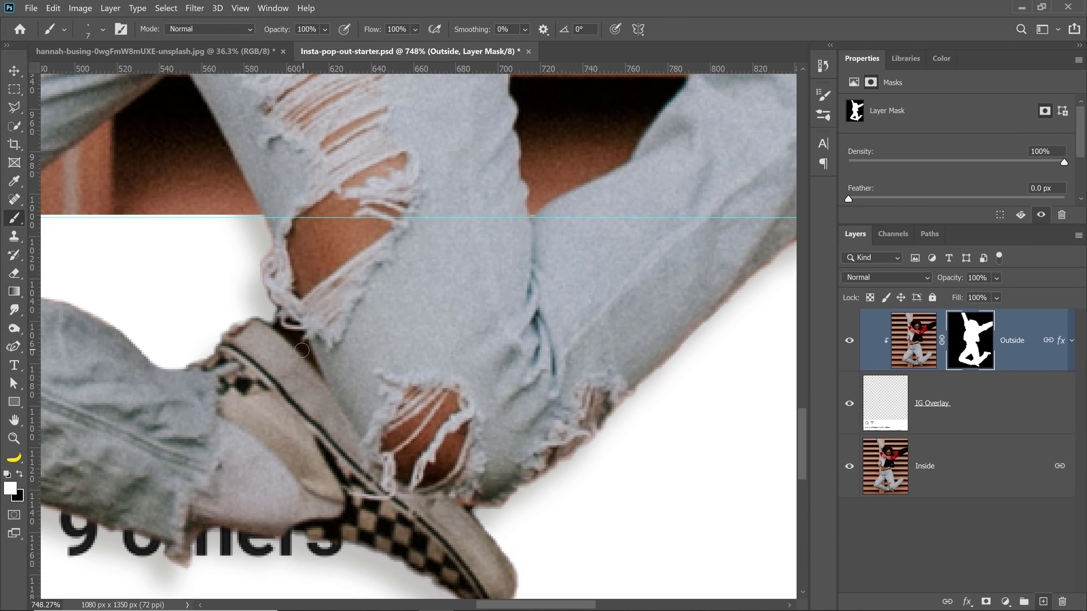
{"action": "left_click", "coordinate": [20, 474]}
{"action": "key", "text": "bracketleft"}
{"action": "key", "text": "bracketleft"}
{"action": "key", "text": "bracketleft"}
{"action": "key", "text": "bracketleft"}
{"action": "key", "text": "bracketleft"}
{"action": "key", "text": "bracketleft"}
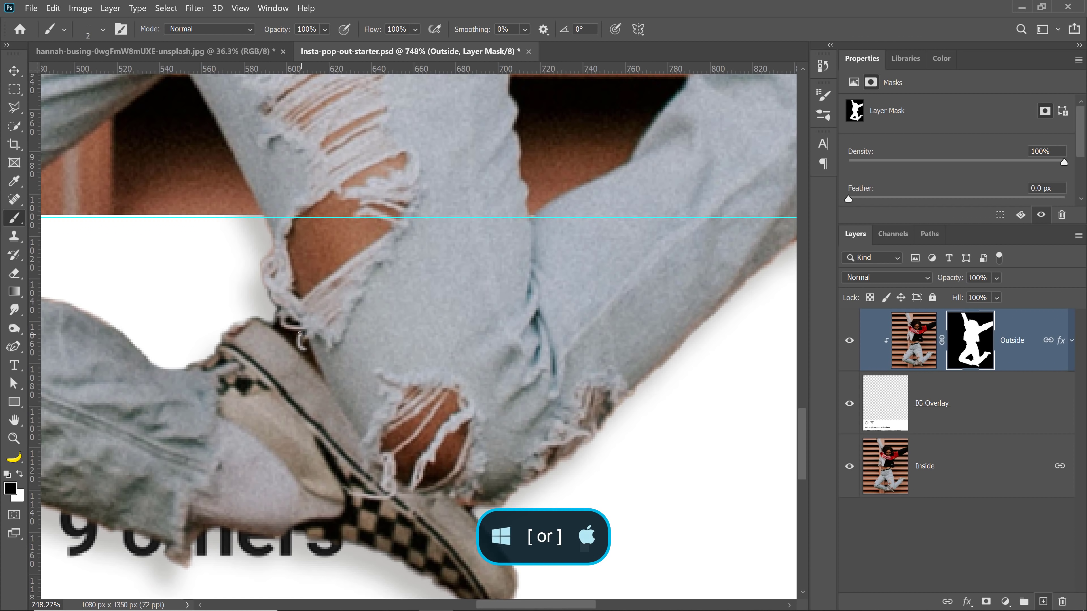
{"action": "key", "text": "bracketright"}
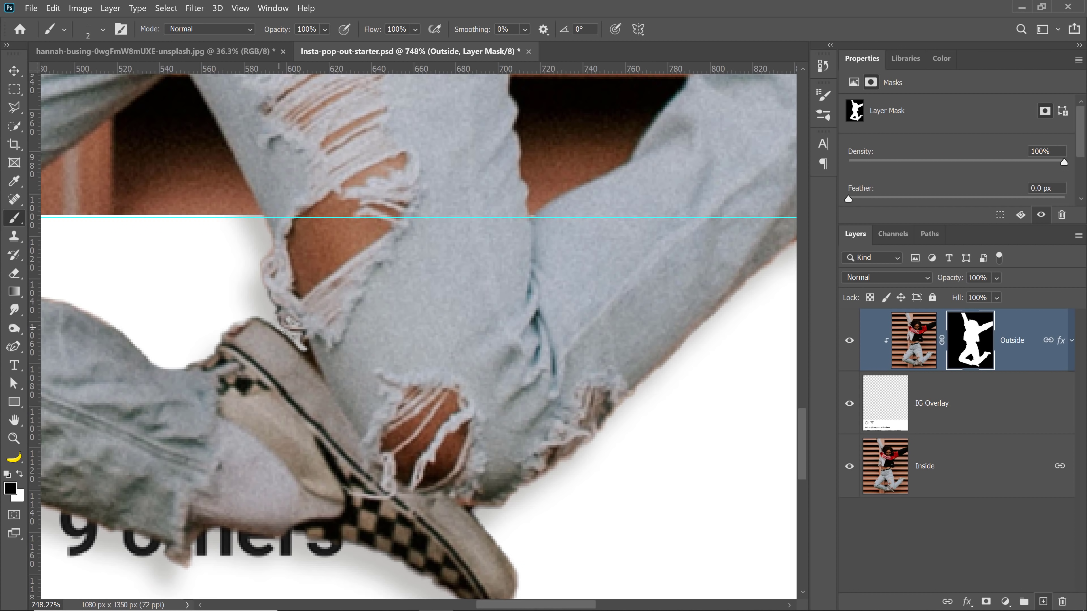
{"action": "mouse_move", "coordinate": [283, 332]}
{"action": "left_mouse_down"}
{"action": "mouse_move", "coordinate": [314, 362]}
{"action": "mouse_move", "coordinate": [290, 331]}
{"action": "mouse_move", "coordinate": [301, 344]}
{"action": "mouse_move", "coordinate": [256, 316]}
{"action": "mouse_move", "coordinate": [301, 350]}
{"action": "left_mouse_up"}
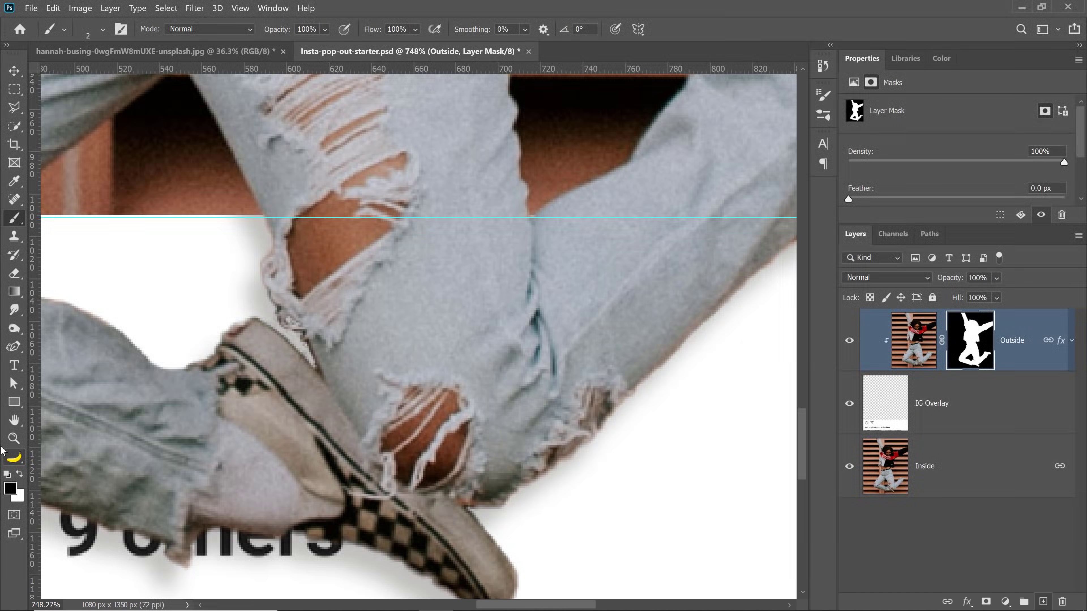
Step: Fit the whole composition in view and hide the guides
{"action": "double_click", "coordinate": [14, 420]}
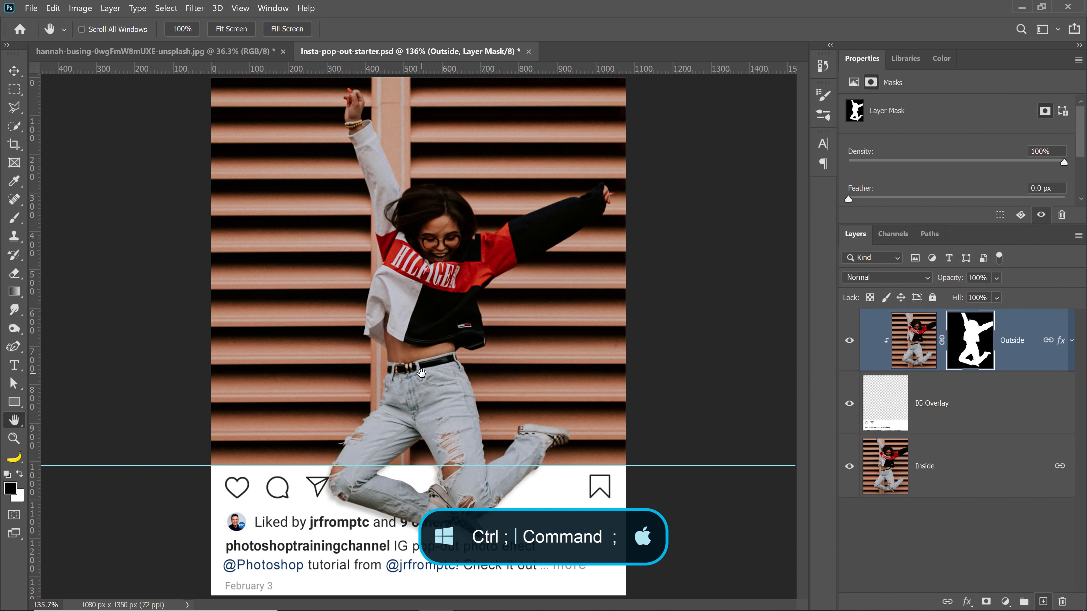
{"action": "key", "text": "ctrl+semicolon"}
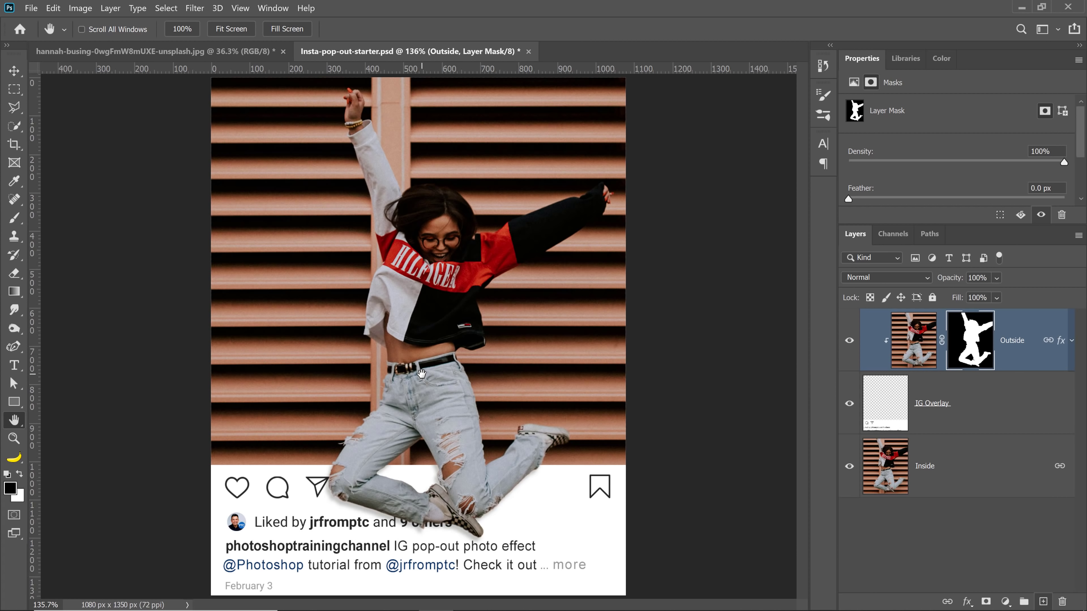
Step: Check the file format, quality and image size in the Export As settings, and close them without exporting
{"action": "left_click", "coordinate": [32, 8]}
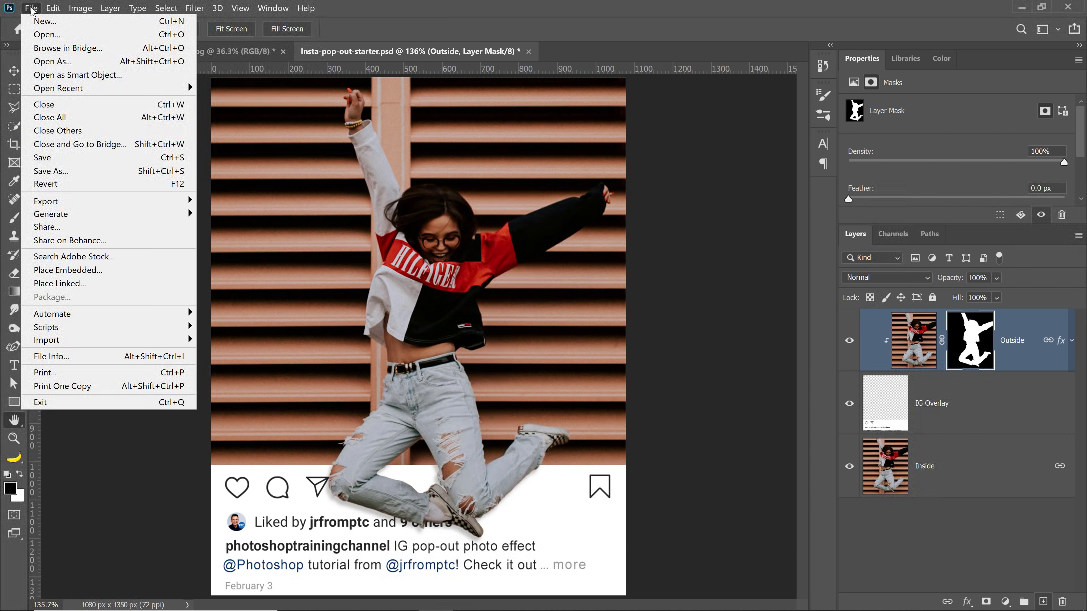
{"action": "mouse_move", "coordinate": [77, 203]}
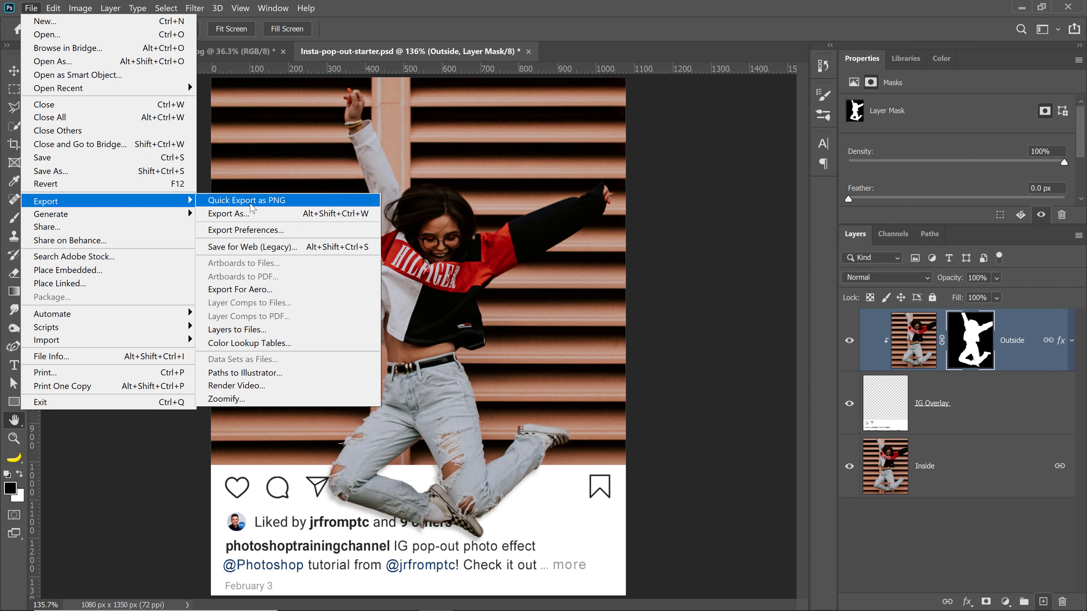
{"action": "left_click", "coordinate": [258, 215]}
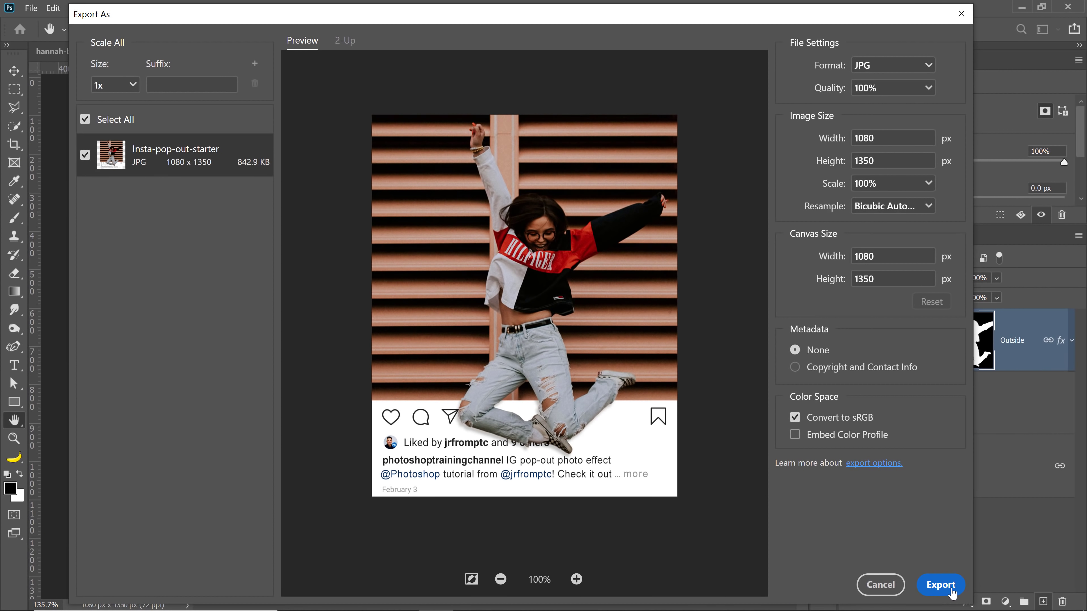
{"action": "left_click", "coordinate": [890, 588]}
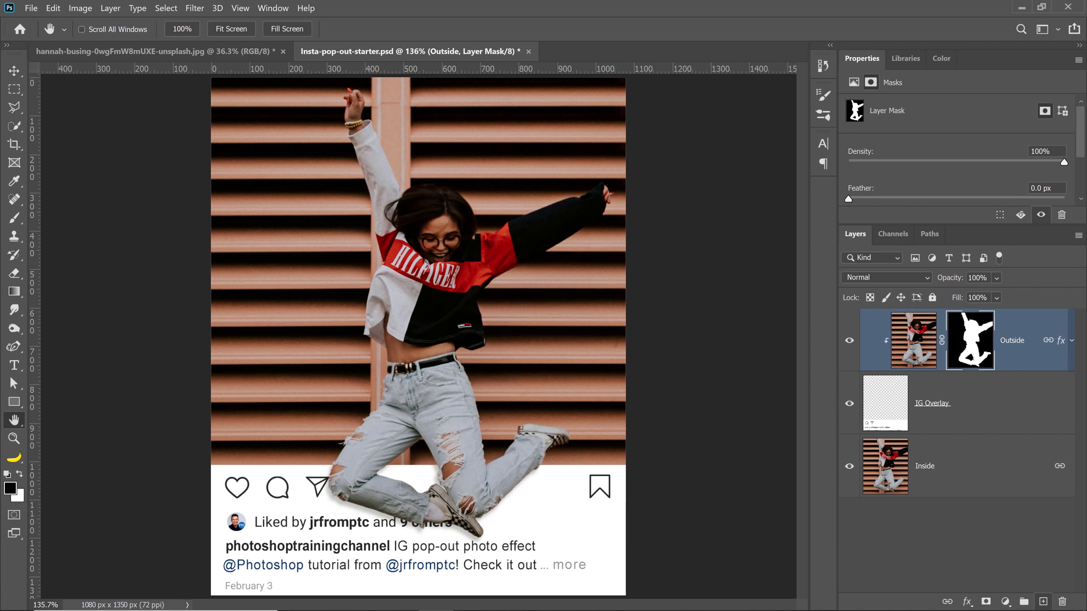
Step: Switch to the Windowed app with the Instagram feed
{"action": "key", "text": "alt+Tab"}
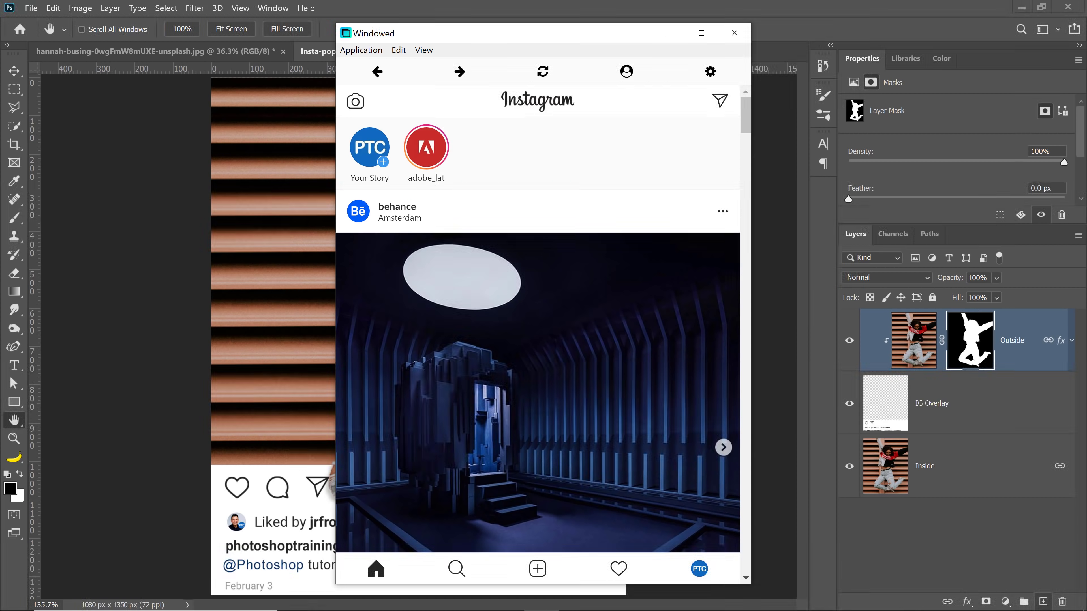